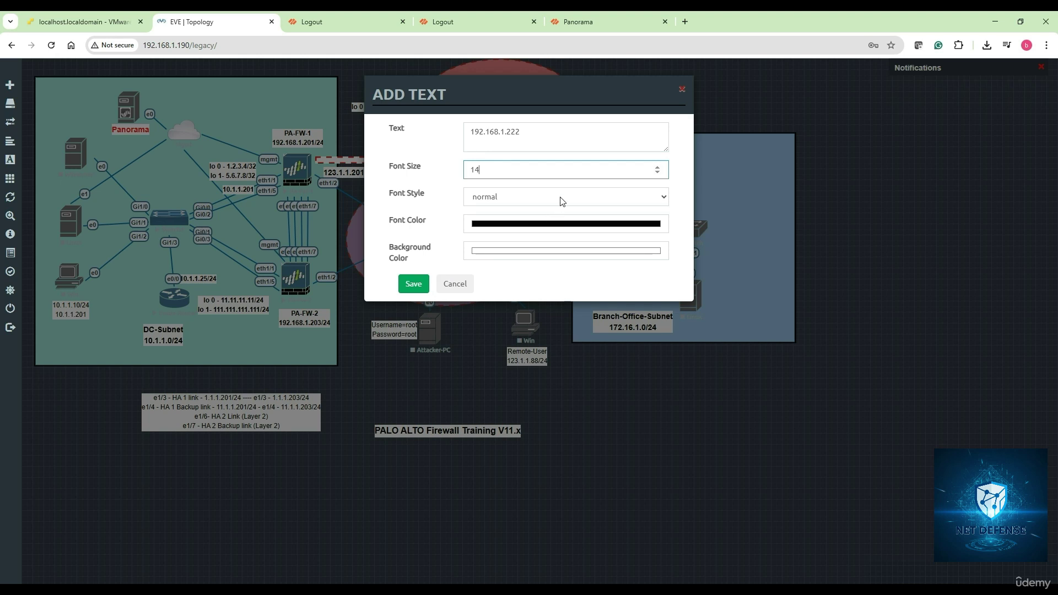
Step: Make the 192.168.1.222 text label bold, save it, and drag it beside the Panorama node
click(562, 200)
click(524, 224)
click(422, 284)
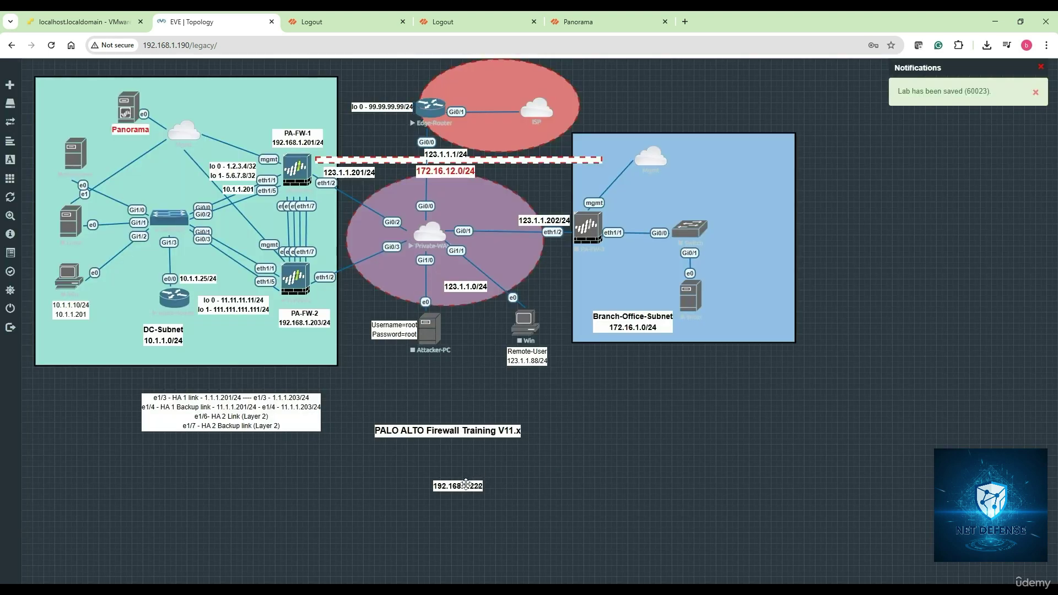
drag(467, 484, 98, 106)
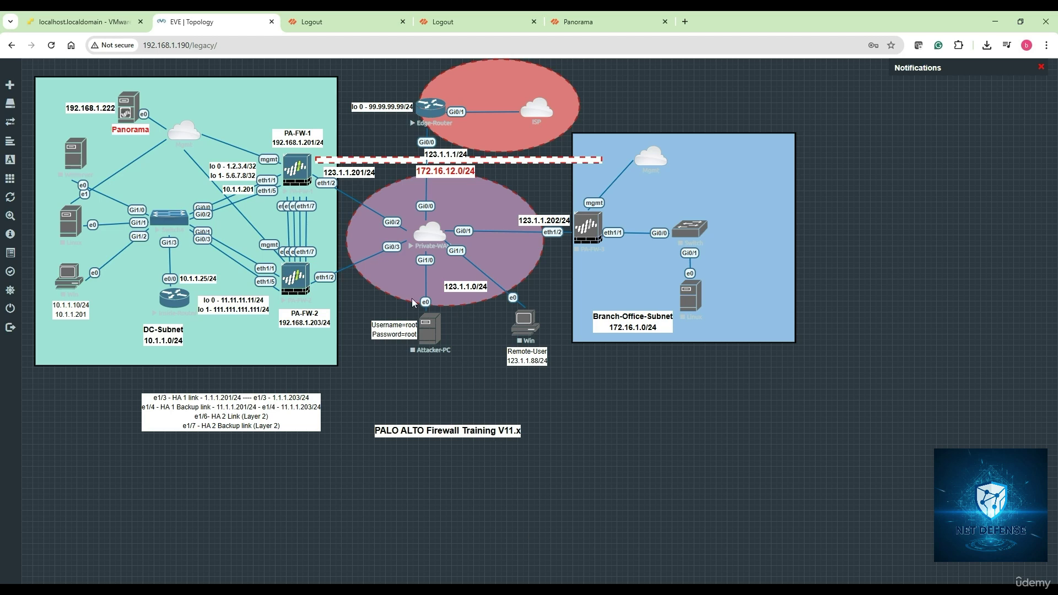
Step: In Notes Part 2.txt, add the underlined heading 'Adding PA-FW in Panorama as managed device :'
mouse_move(309, 587)
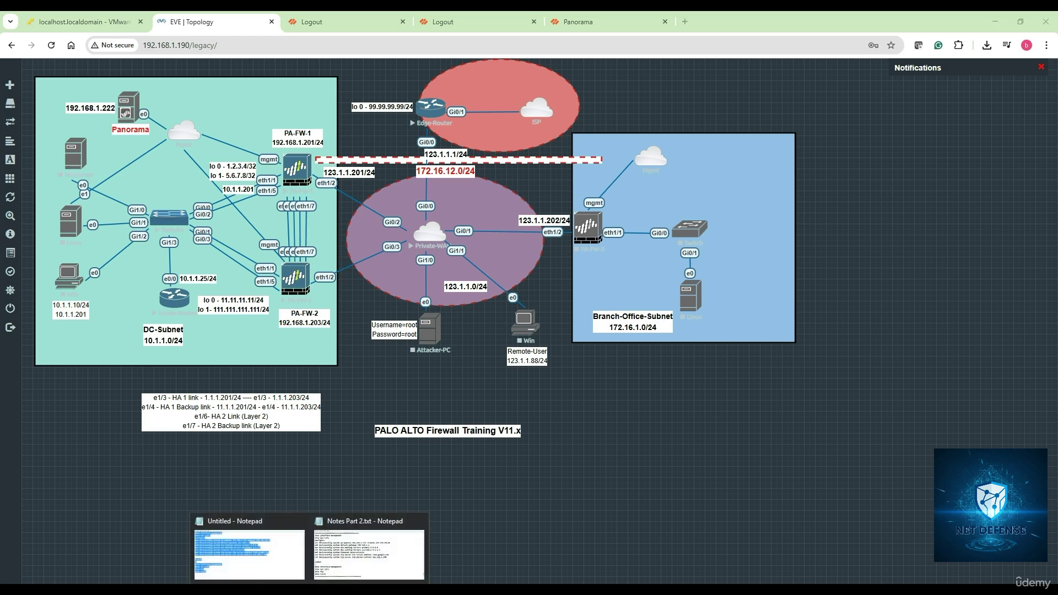
click(359, 578)
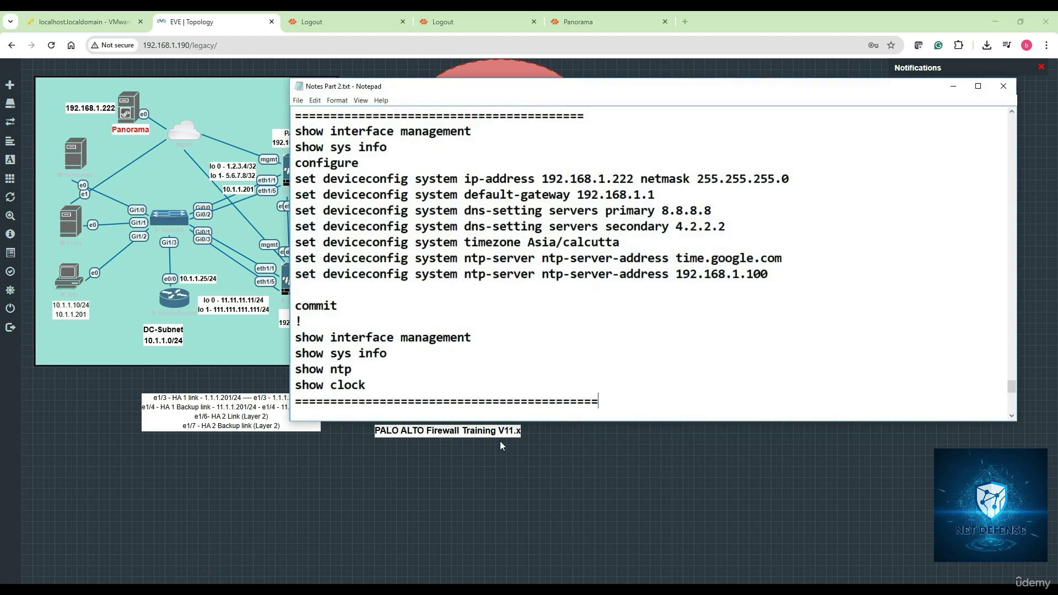
scroll(554, 397, down, 1)
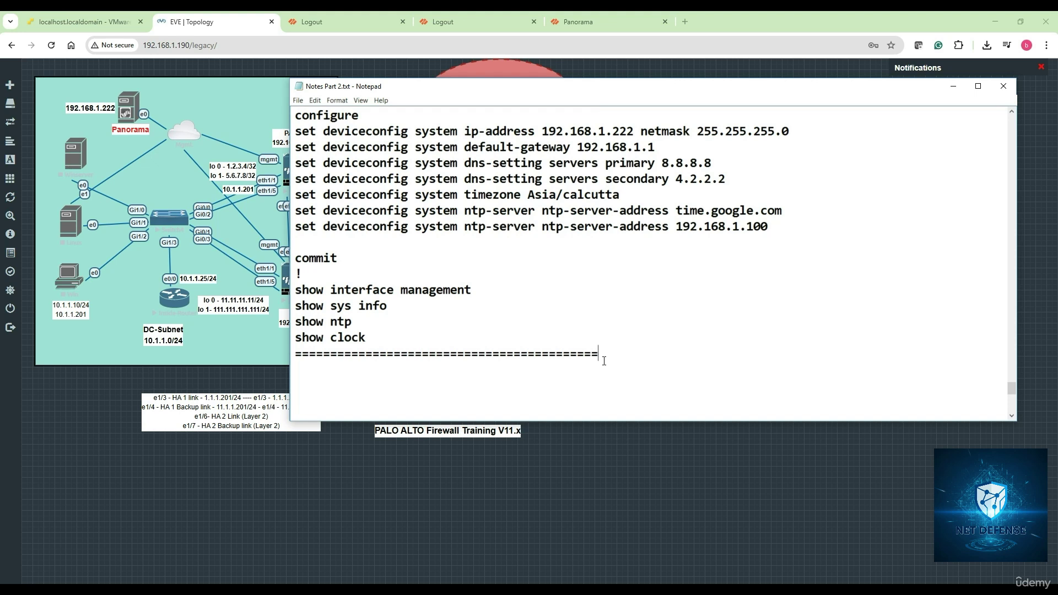
key(Return)
key(Return)
key(Return)
key(Return)
key(Return)
key(Return)
key(Return)
key(Return)
key(Return)
key(Return)
key(Return)
key(Return)
key(Return)
key(Return)
key(Return)
key(Return)
key(Return)
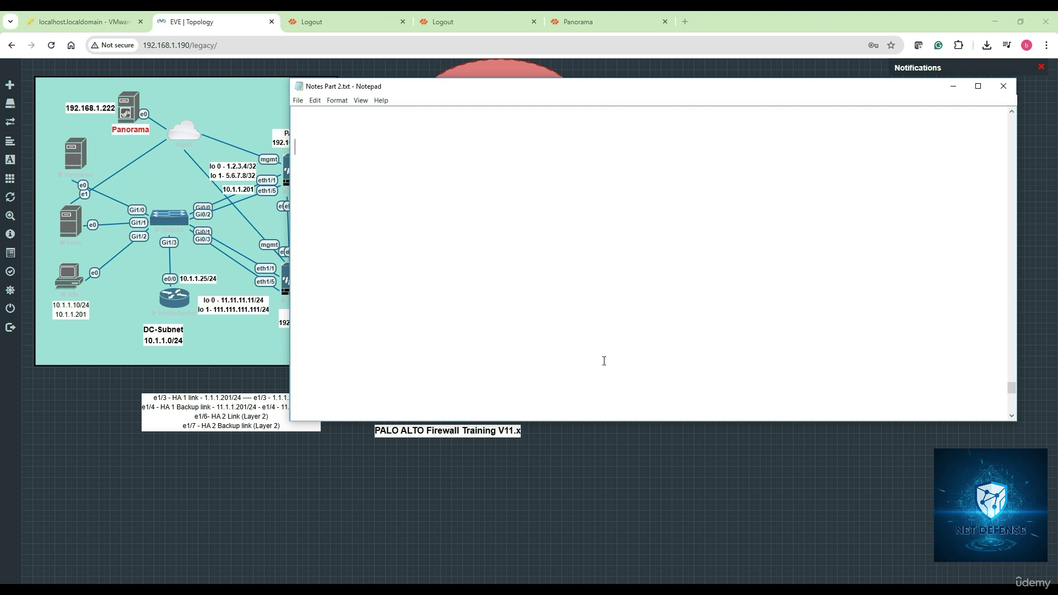
key(Up)
key(Up)
text(Adding PA-FW in Panoramna)
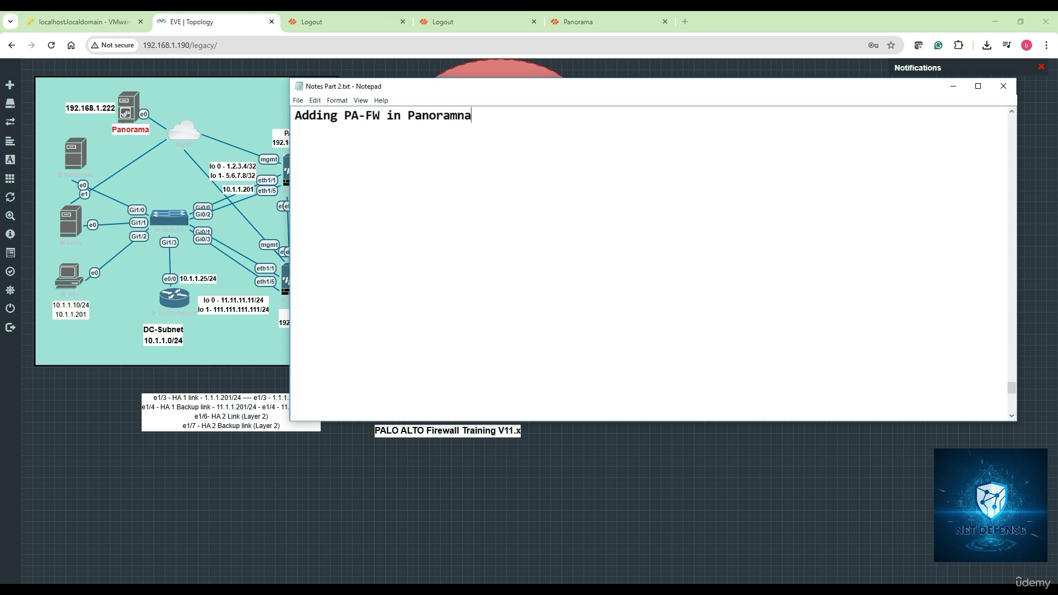
key(BackSpace)
key(BackSpace)
text(a as managed device )
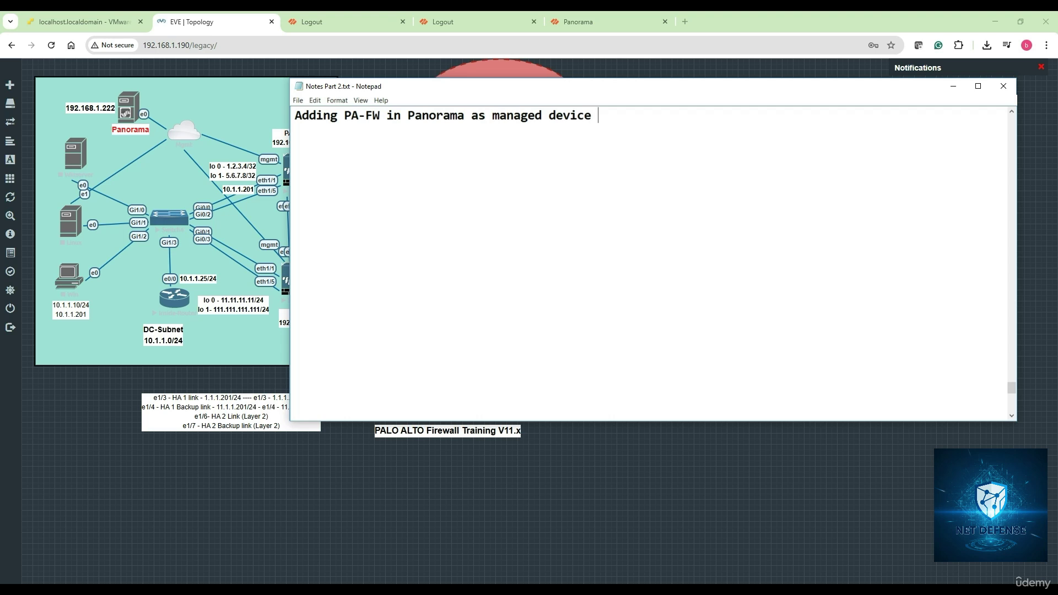
text(:)
key(Return)
text(==============================================)
Step: Add step 1: note the management int IP Add for all PA-FW devices and the Panorama appliance
key(Return)
text(1)
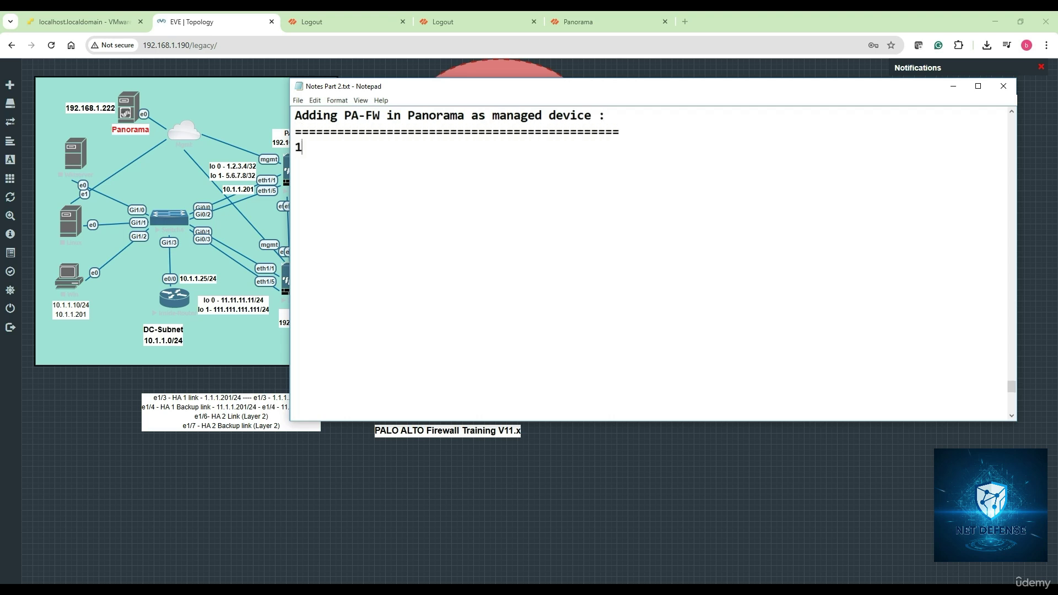
text(. Note down the)
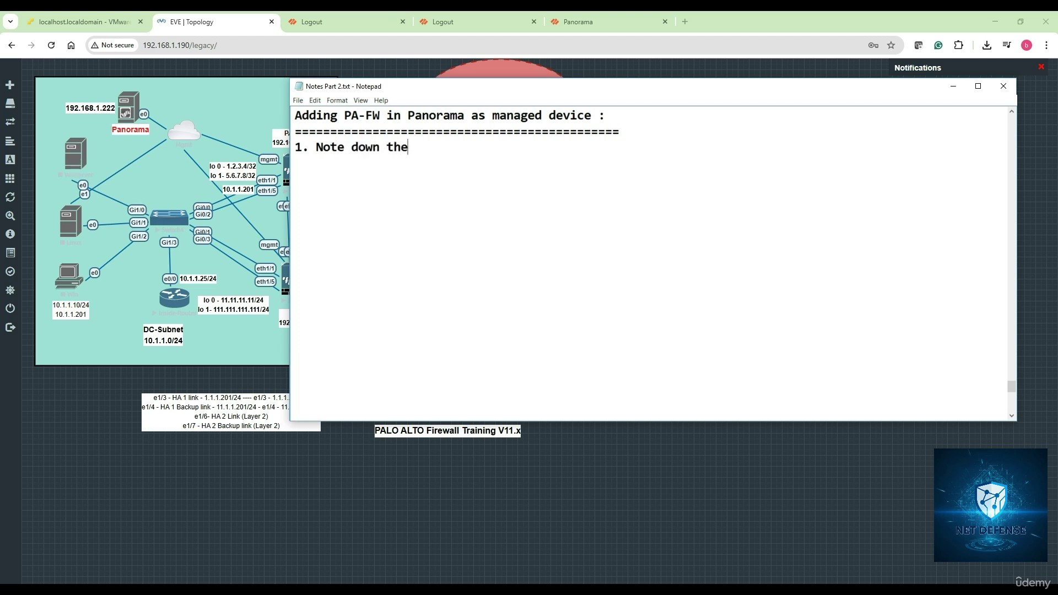
text( management )
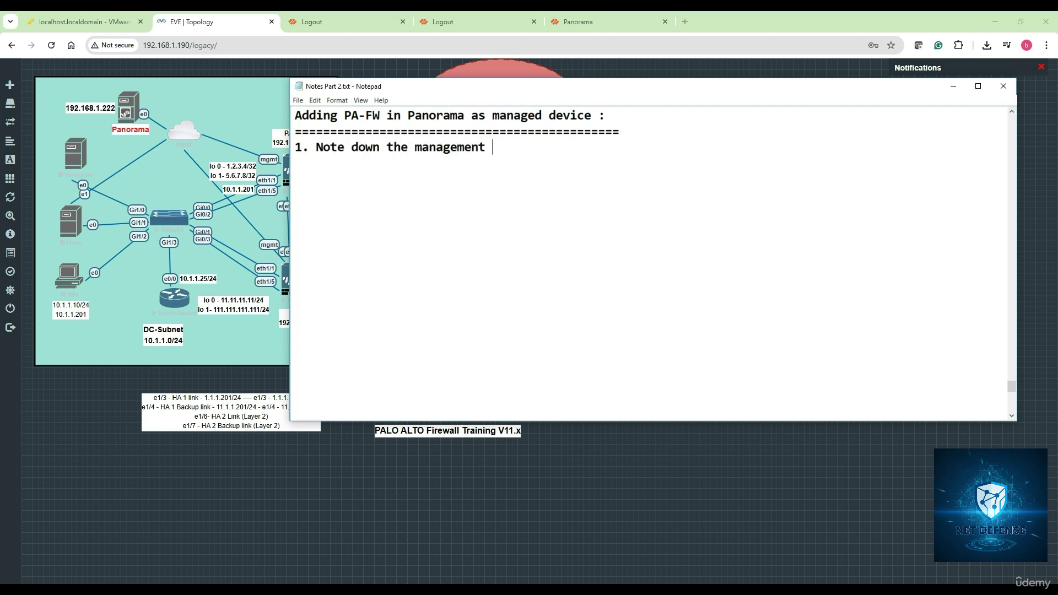
text(int IP A)
key(BackSpace)
key(BackSpace)
text(P Add for all )
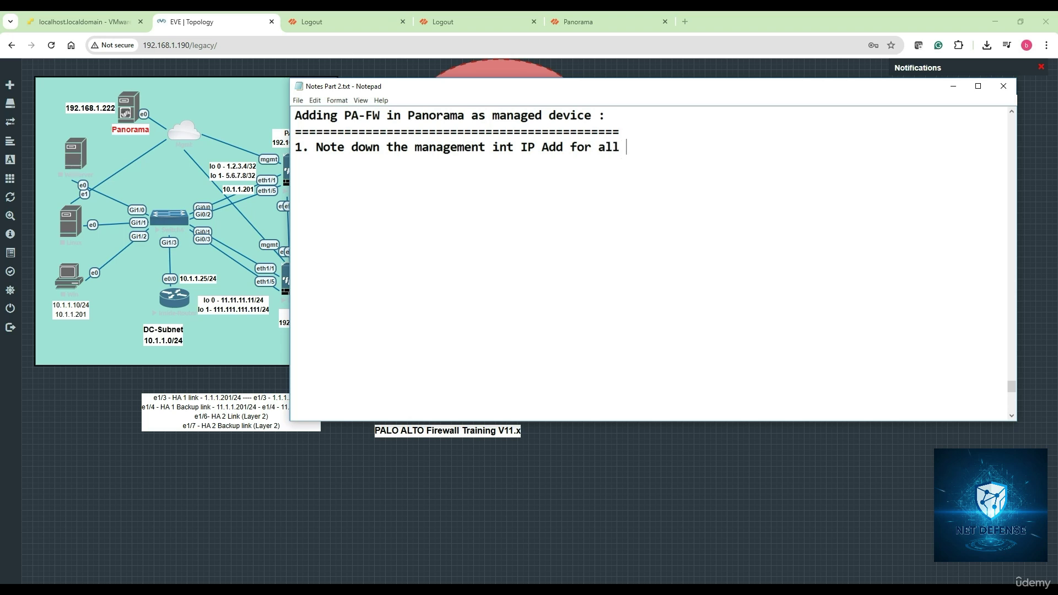
text(the PA-FW device)
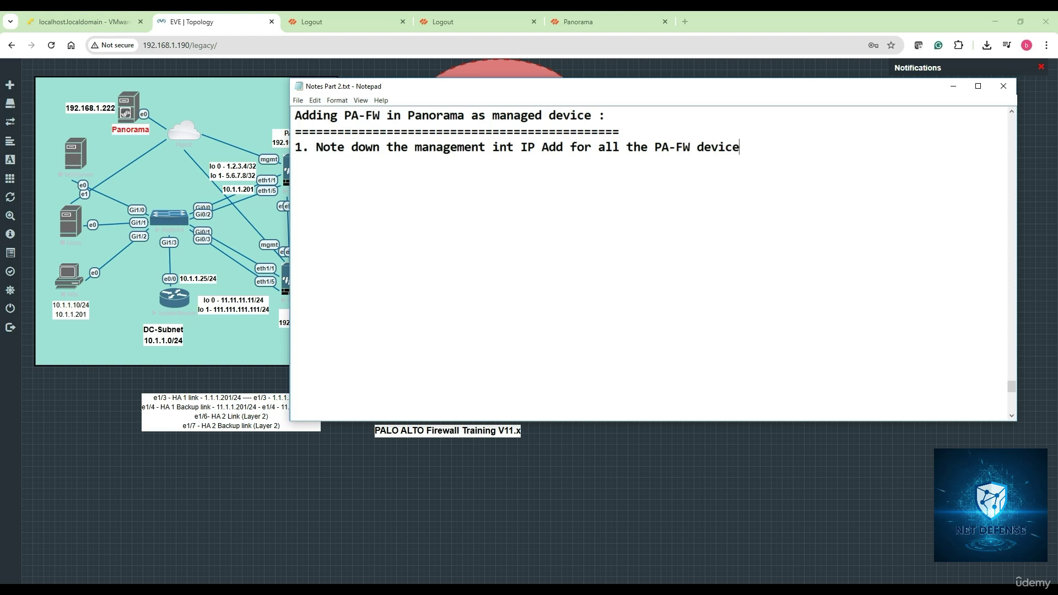
text(s and alsot)
key(BackSpace)
text(the pan)
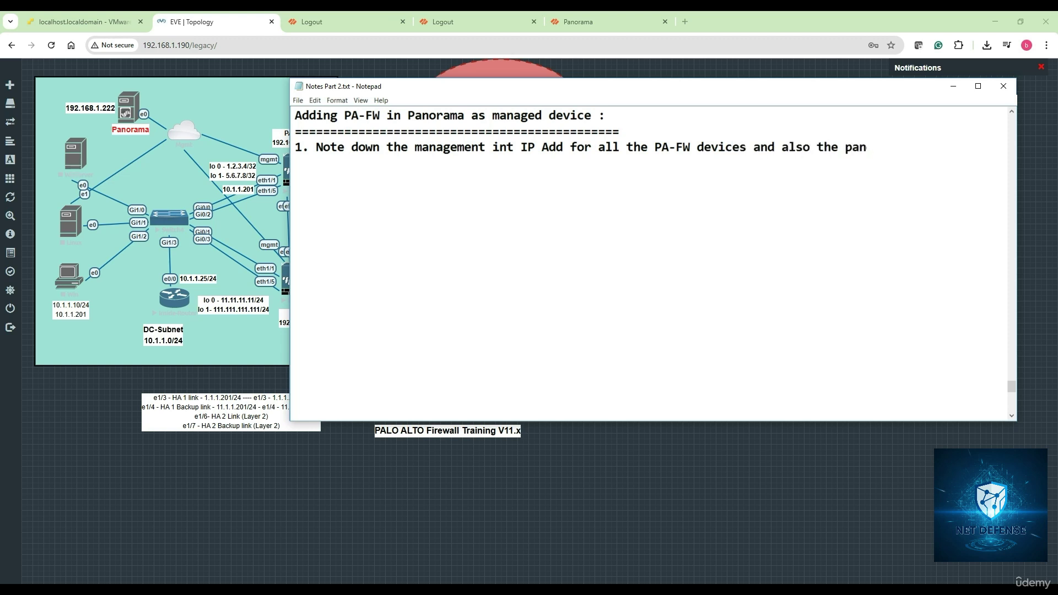
text(orama applicance)
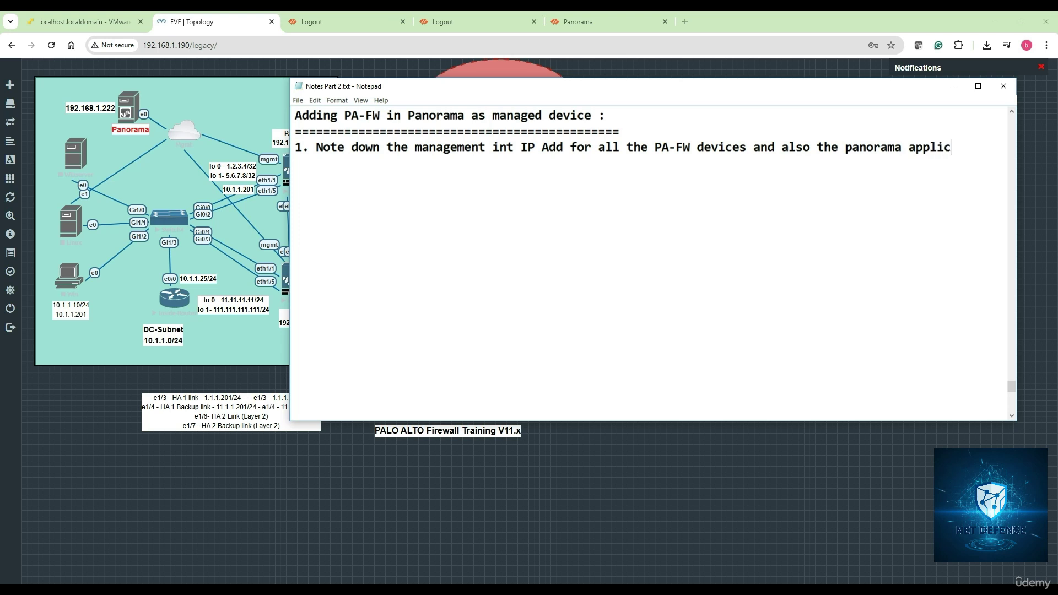
key(BackSpace)
key(BackSpace)
key(BackSpace)
key(BackSpace)
key(BackSpace)
text(ance)
key(Return)
text(2. Note dow)
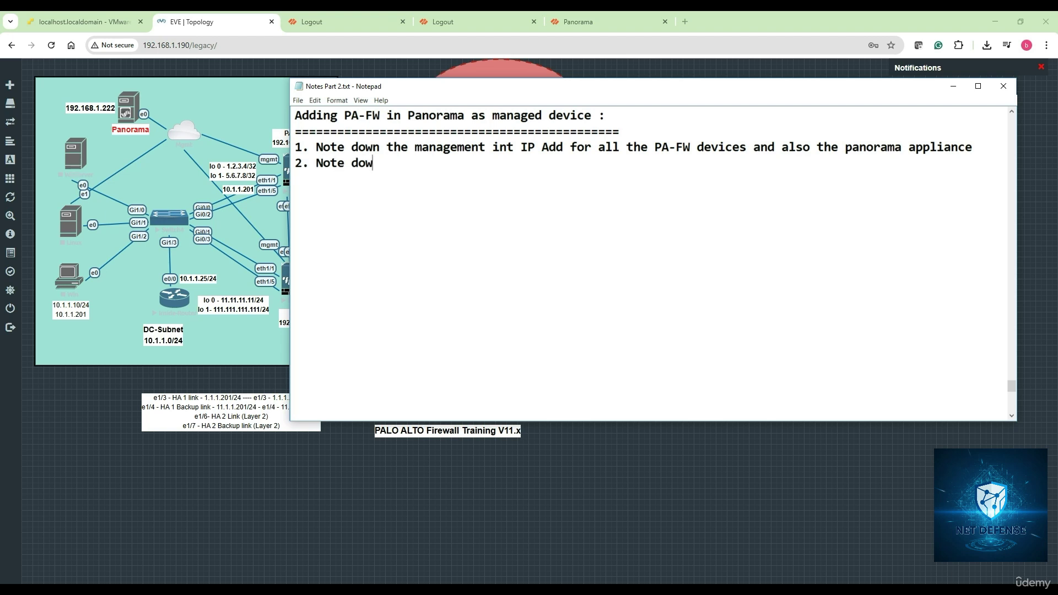
text(n the PA-FW Se)
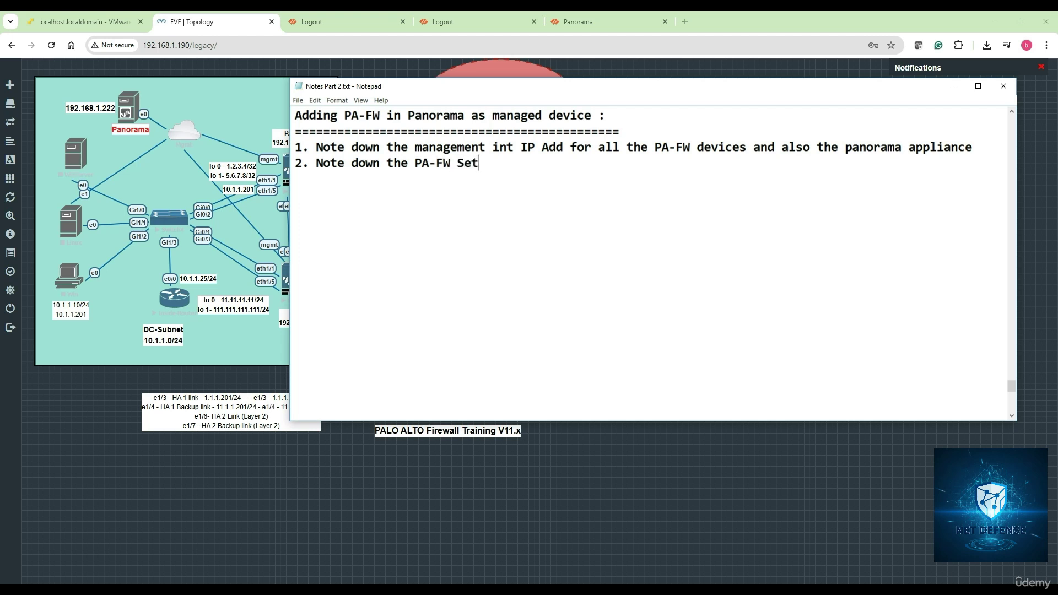
Step: Add '2. Note down the PA-FW Serial numbers.' and '3. Note down the PA-FW hostname', then minimize Notepad
text(rial numbers.)
key(Return)
text(3. )
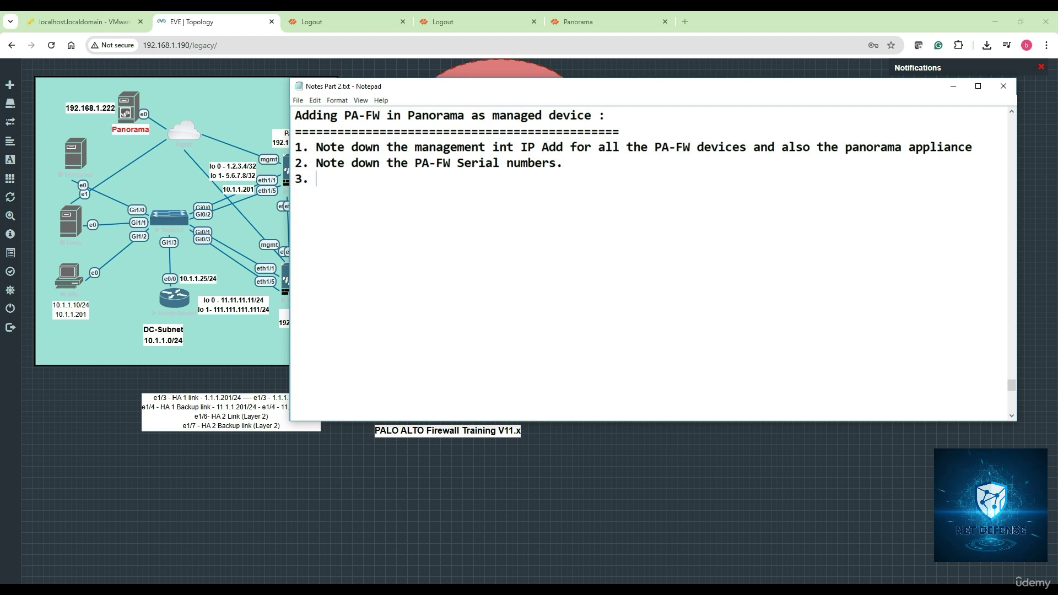
text(Note down the PA-FW hostname)
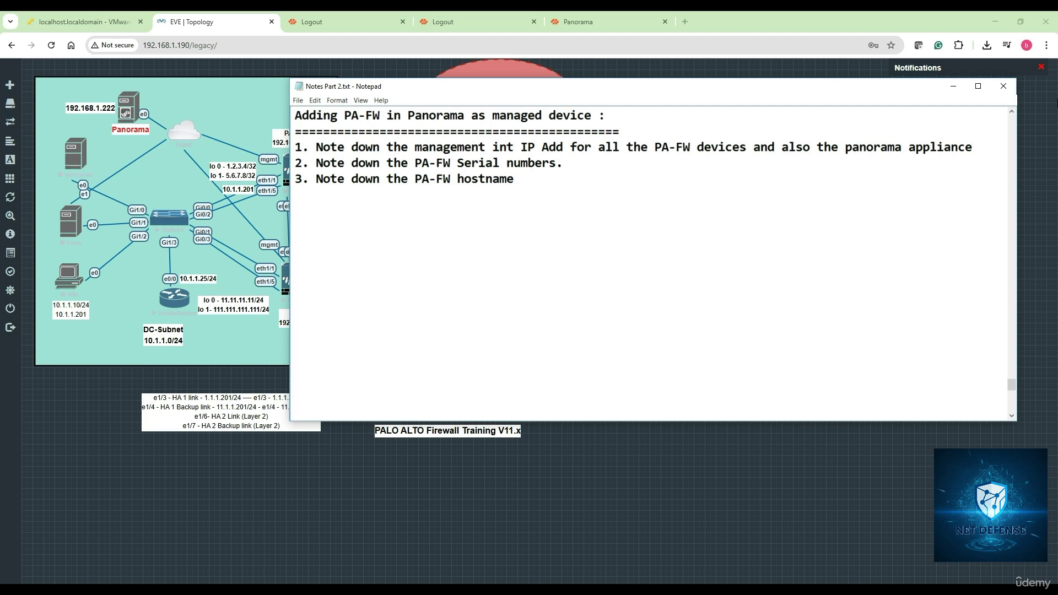
click(954, 86)
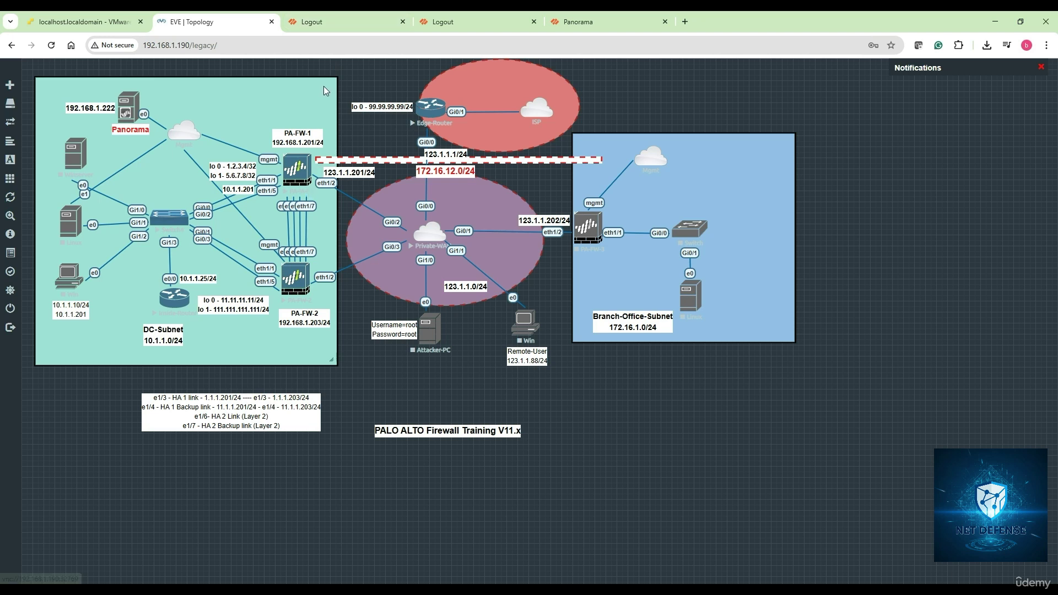
Step: Switch to the logged-out PA-FW-1 page at 192.168.1.201
click(308, 21)
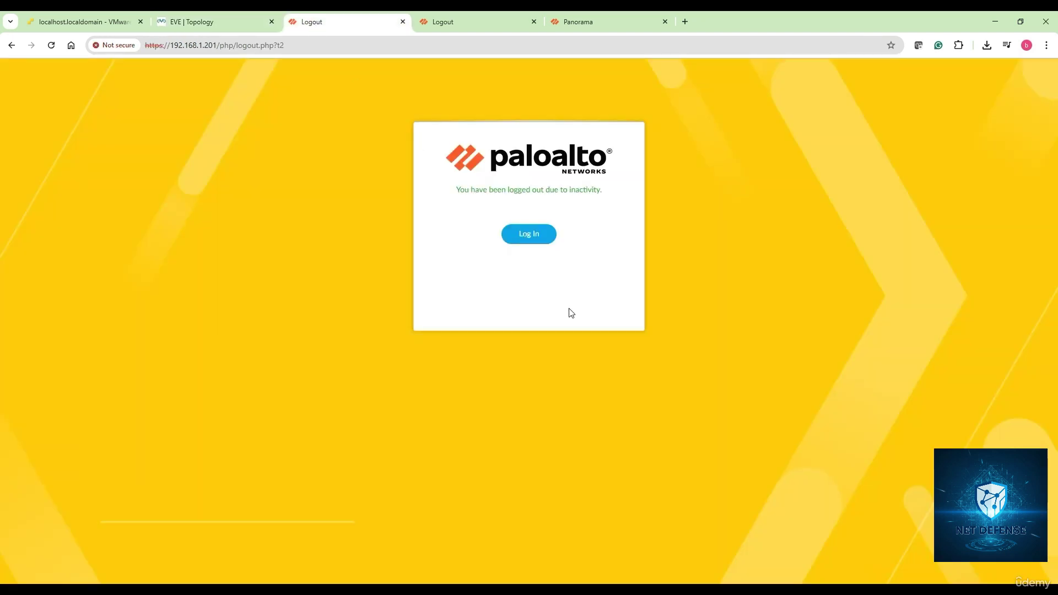
Step: Log in to the firewall at 192.168.1.203 as admin with its password
click(530, 236)
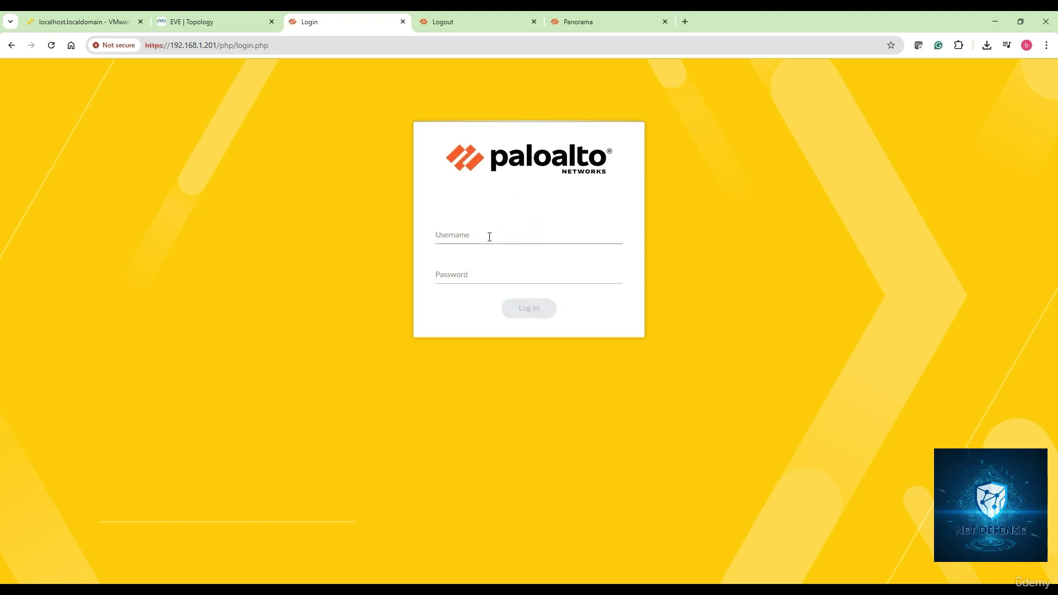
text(admin)
key(Tab)
text(admi)
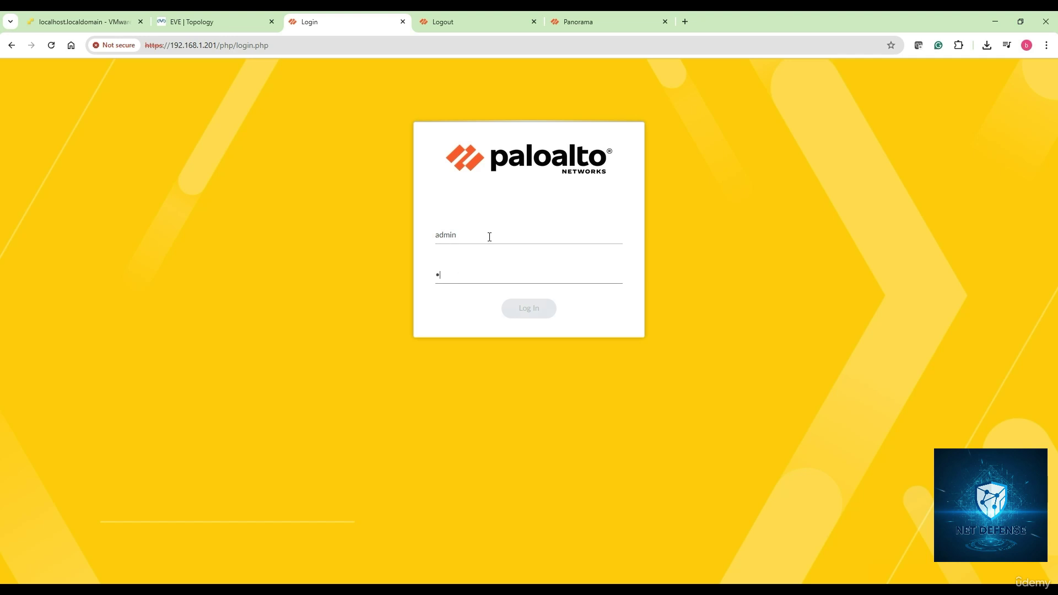
text(n@12)
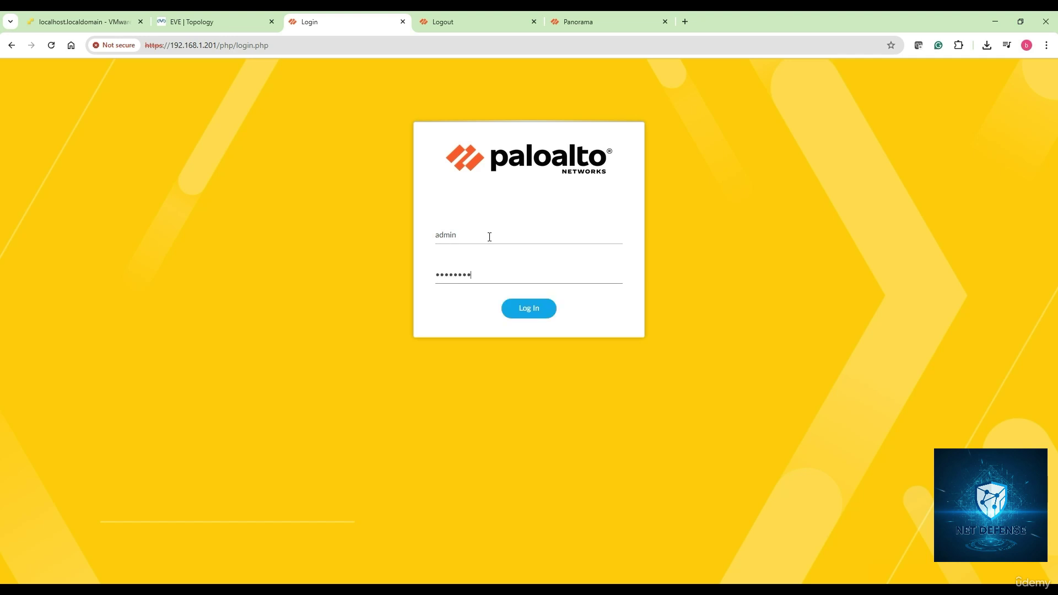
text(34)
key(Return)
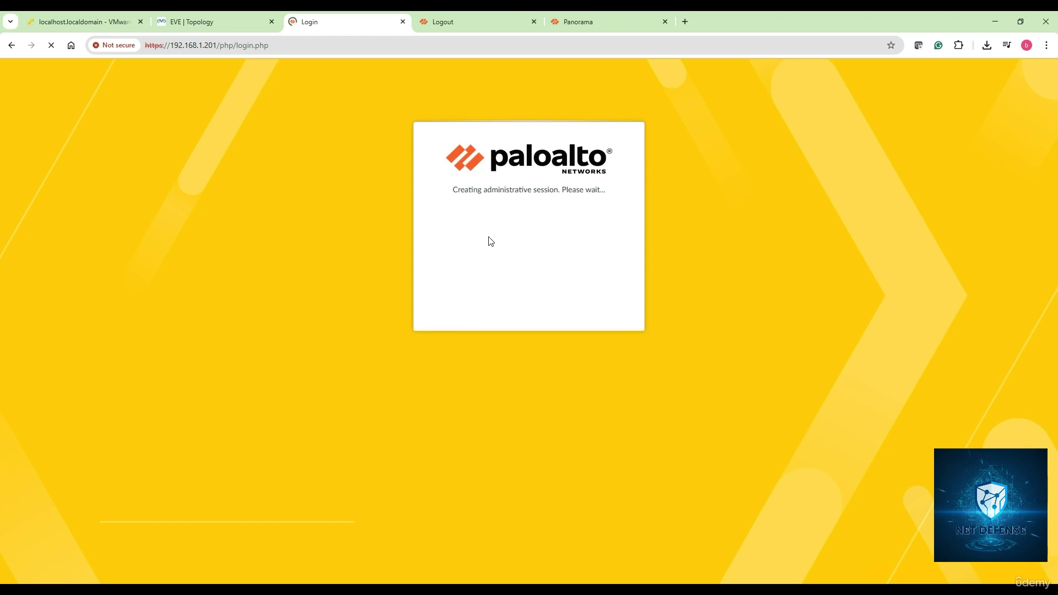
Step: Log in to the other logged-out firewall as admin, then bring up PA-FW1's dashboard
click(461, 22)
click(530, 234)
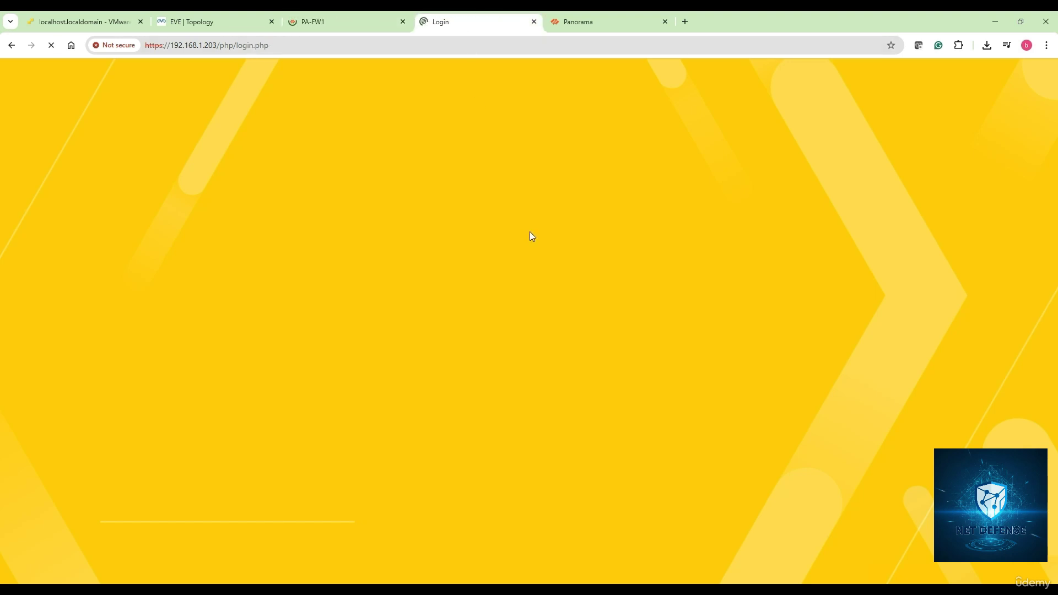
text(admin)
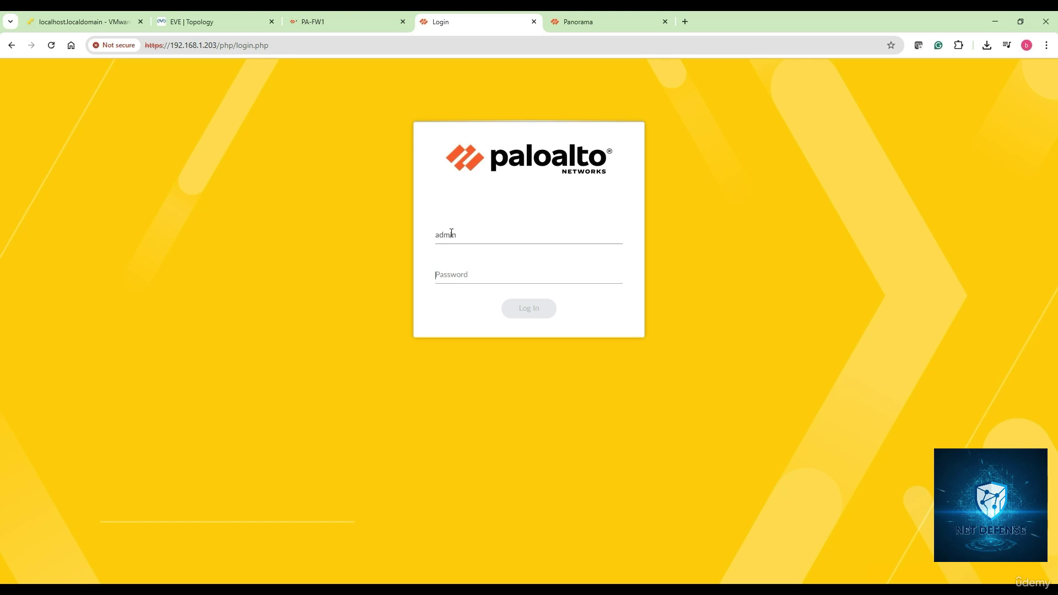
key(Tab)
text(•••••)
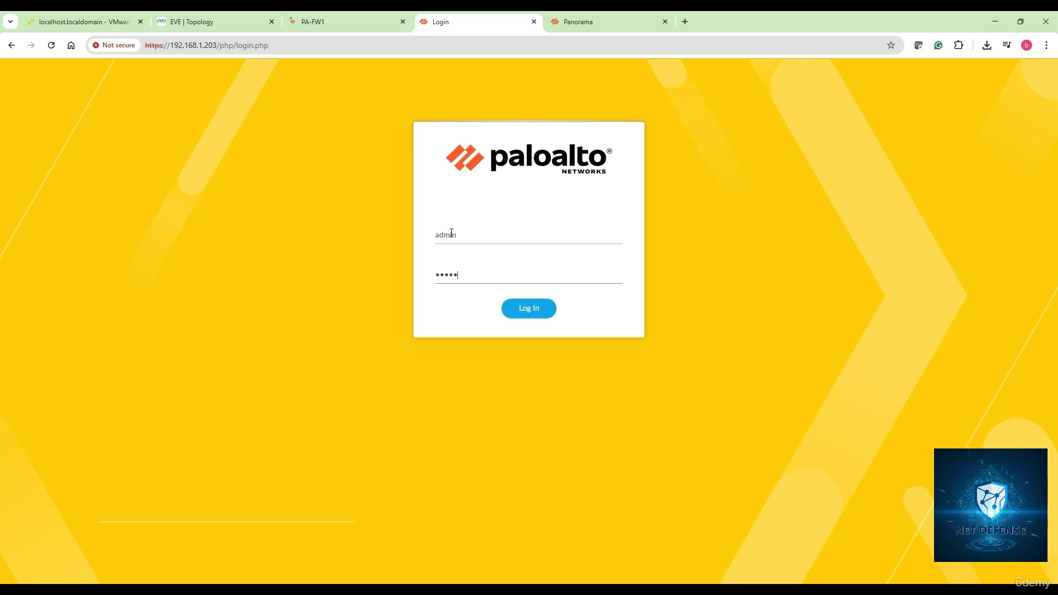
text(•••••)
key(Return)
click(336, 21)
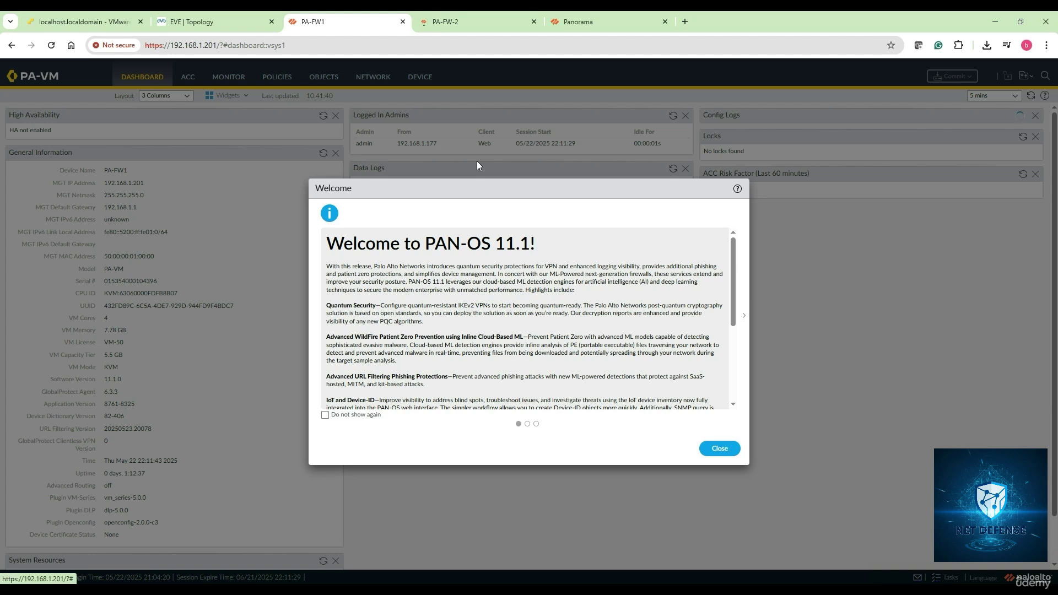
Step: Dismiss PA-FW1's Welcome dialog and check its device name and serial number
click(717, 449)
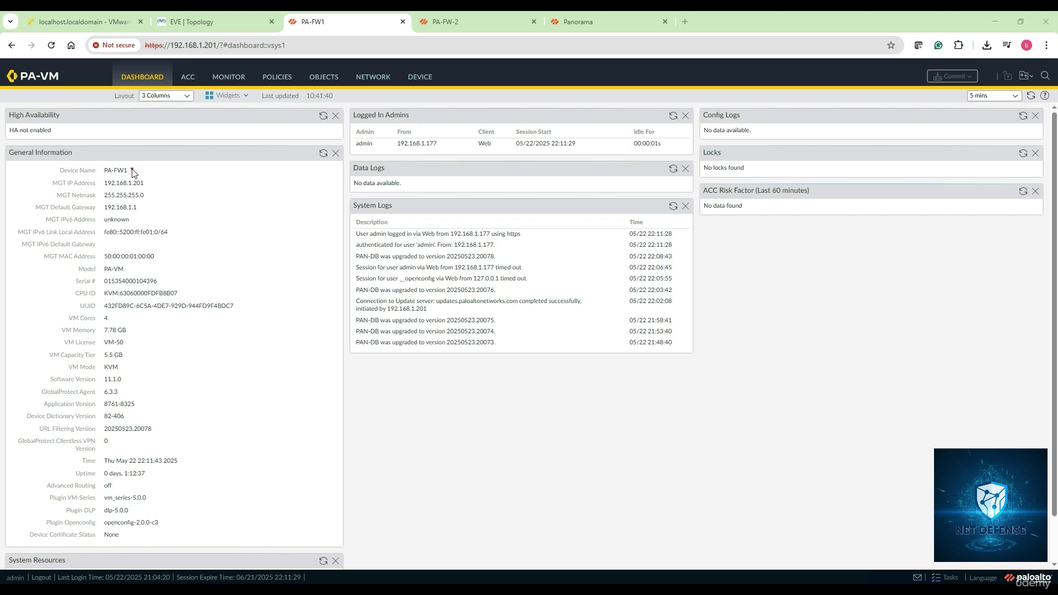
drag(132, 169, 158, 167)
drag(322, 31, 331, 30)
drag(163, 281, 180, 281)
click(453, 23)
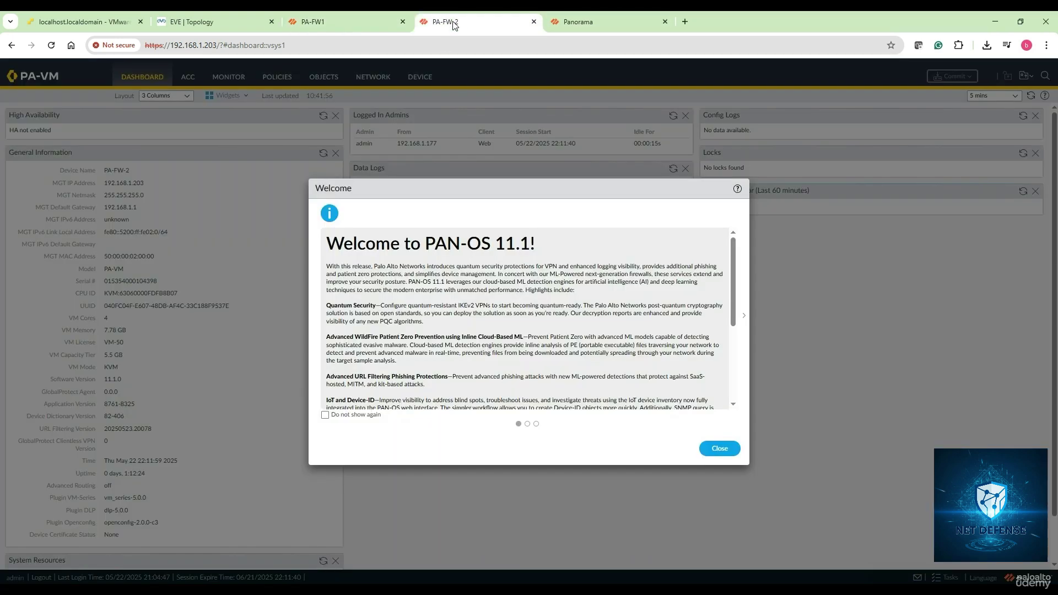
click(719, 447)
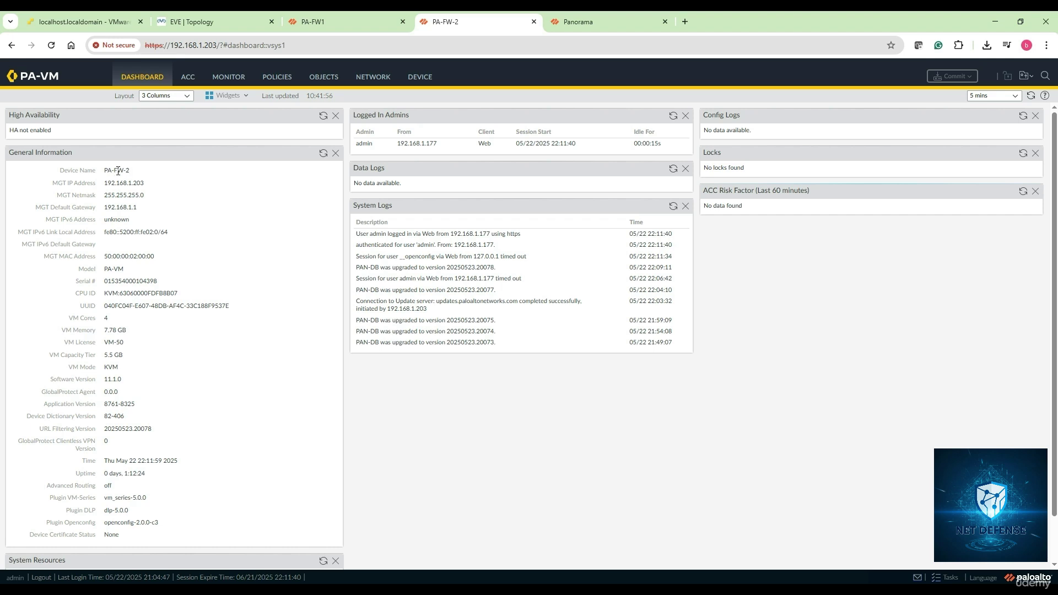
drag(133, 170, 101, 170)
click(187, 217)
drag(171, 285, 105, 275)
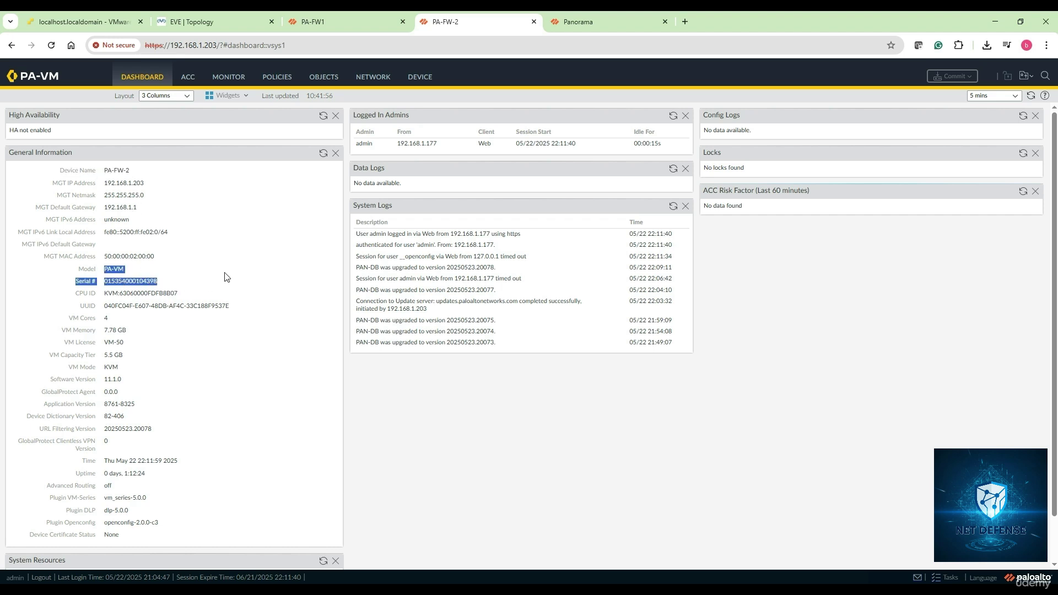
click(243, 204)
click(329, 18)
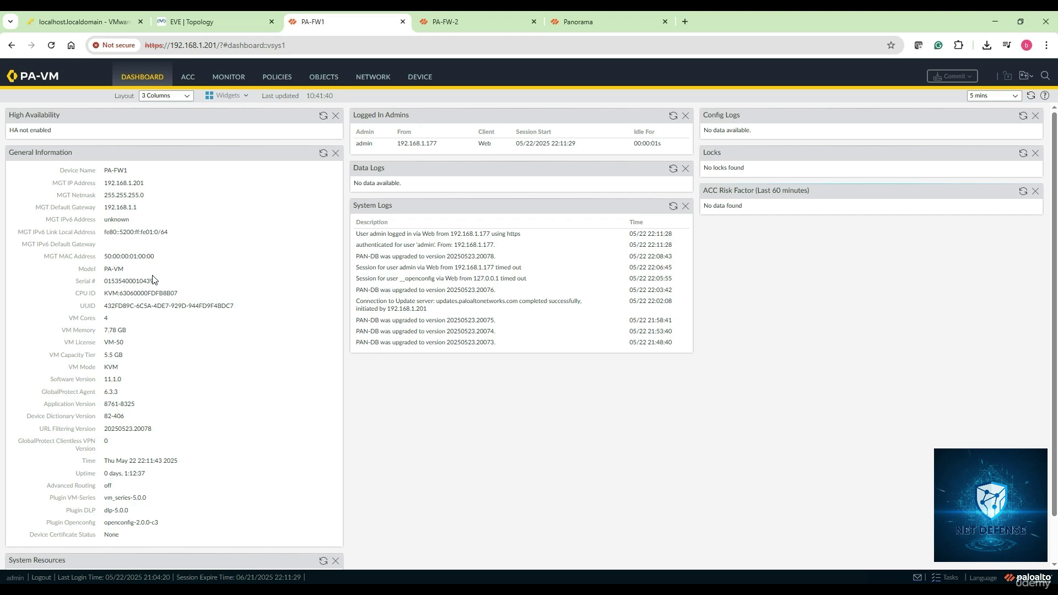
drag(160, 281, 104, 282)
right_click(123, 285)
click(137, 297)
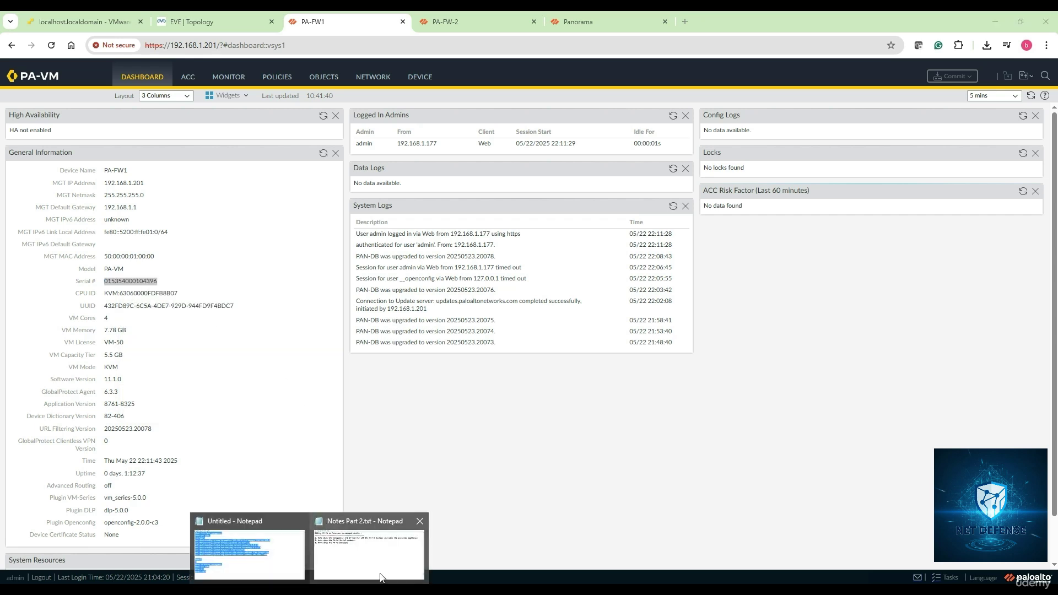
click(380, 561)
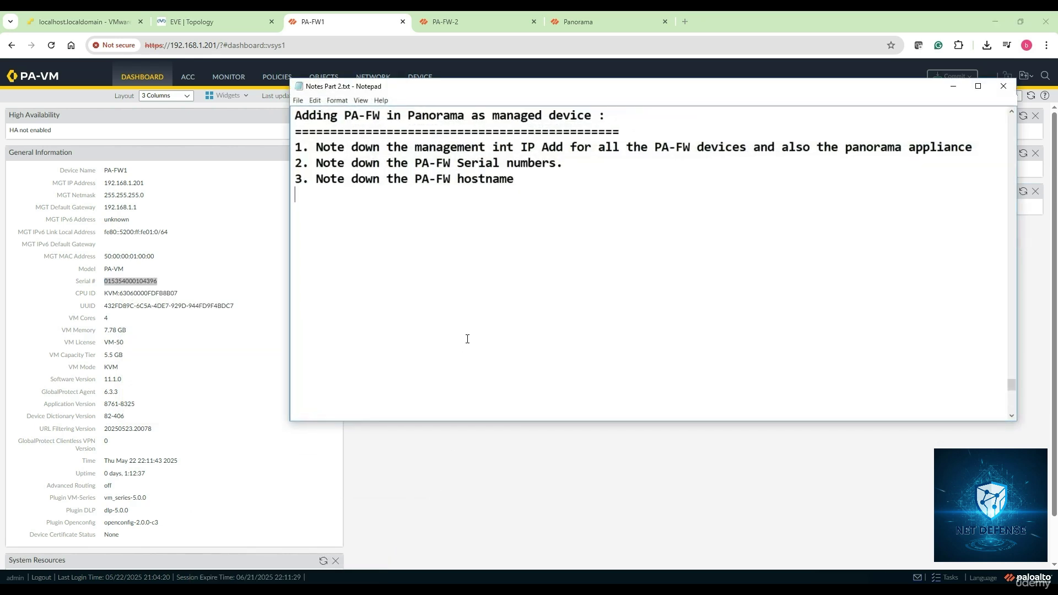
key(ctrl+v)
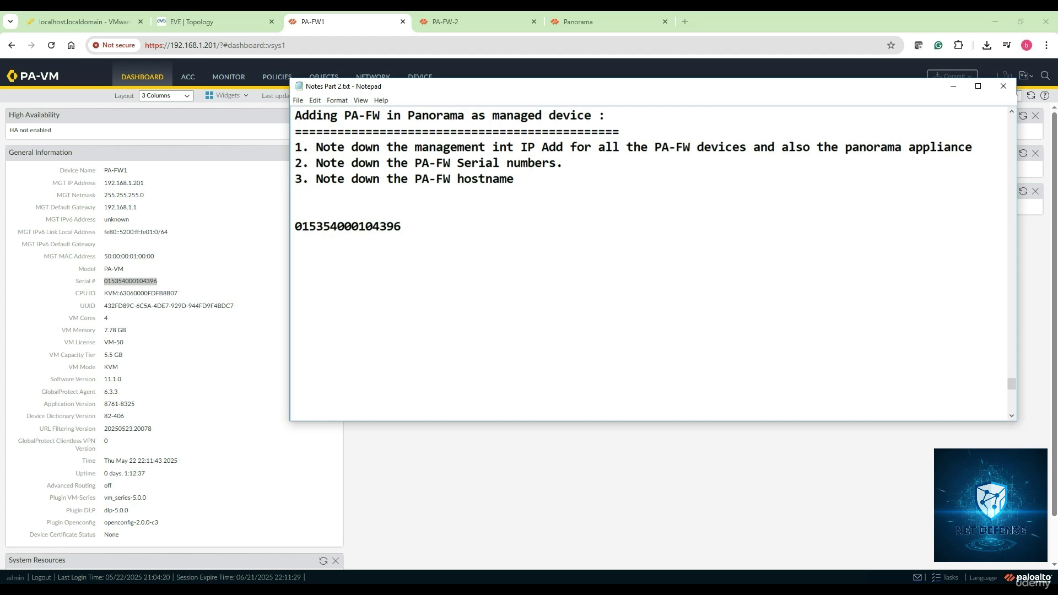
key(alt+Tab)
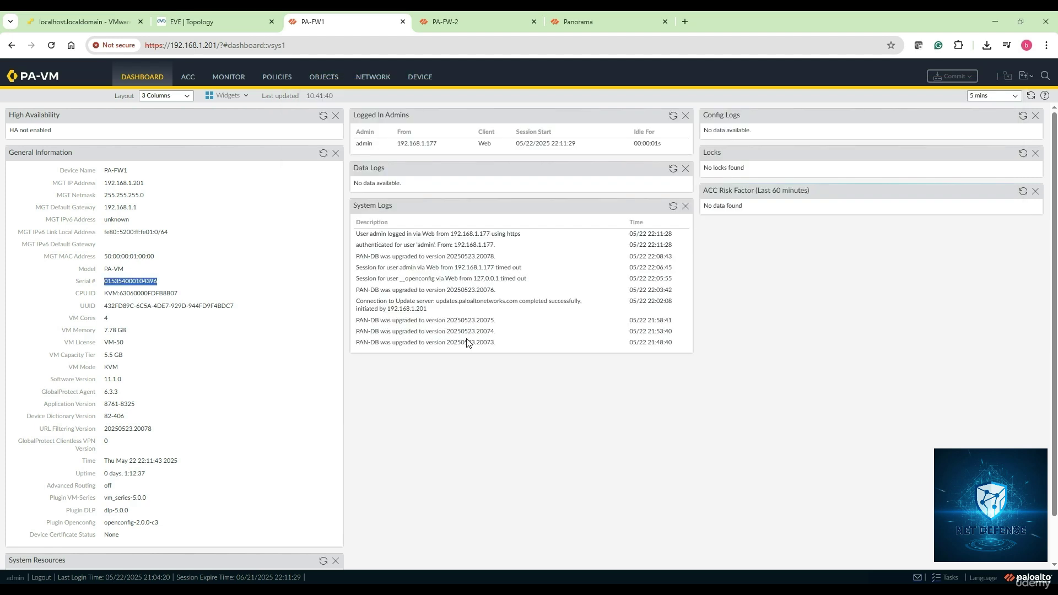
click(439, 18)
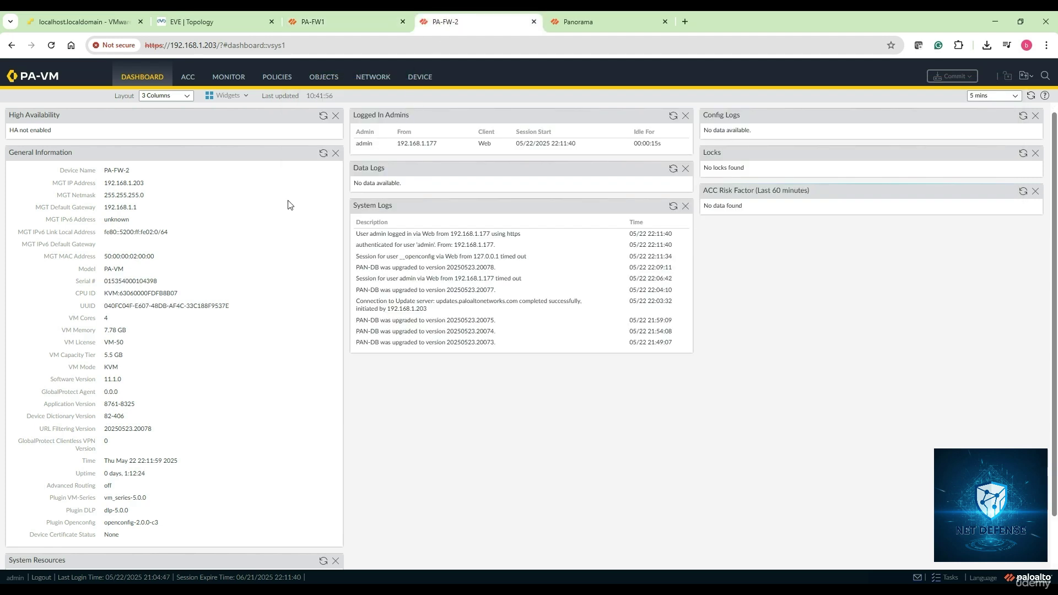
drag(158, 281, 113, 281)
right_click(112, 281)
click(134, 296)
key(alt+Tab)
key(ctrl+v)
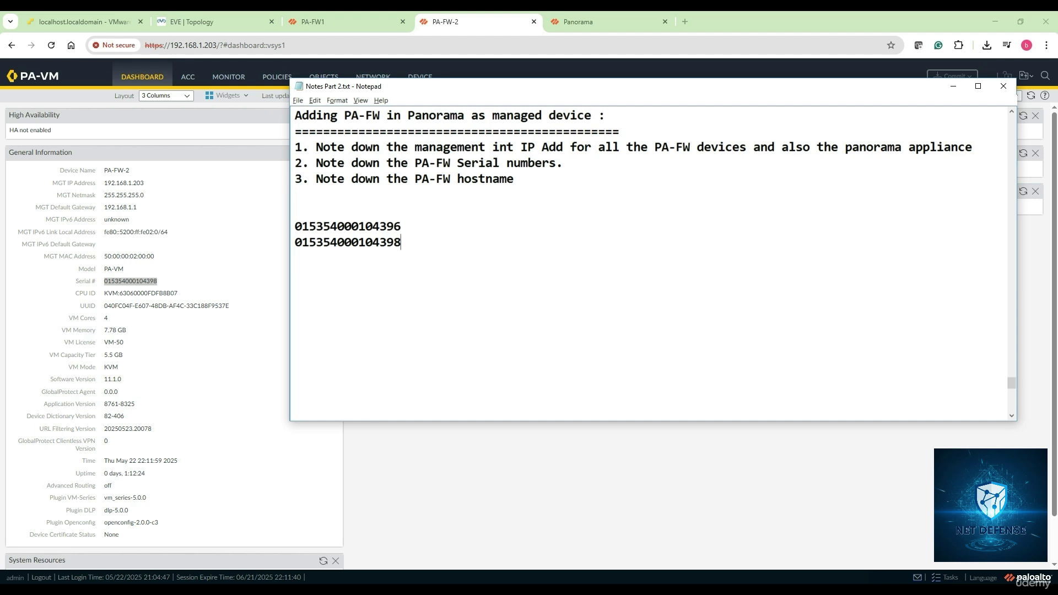
Step: Review the hostname and management address in the Panorama dashboard's General Information
click(589, 22)
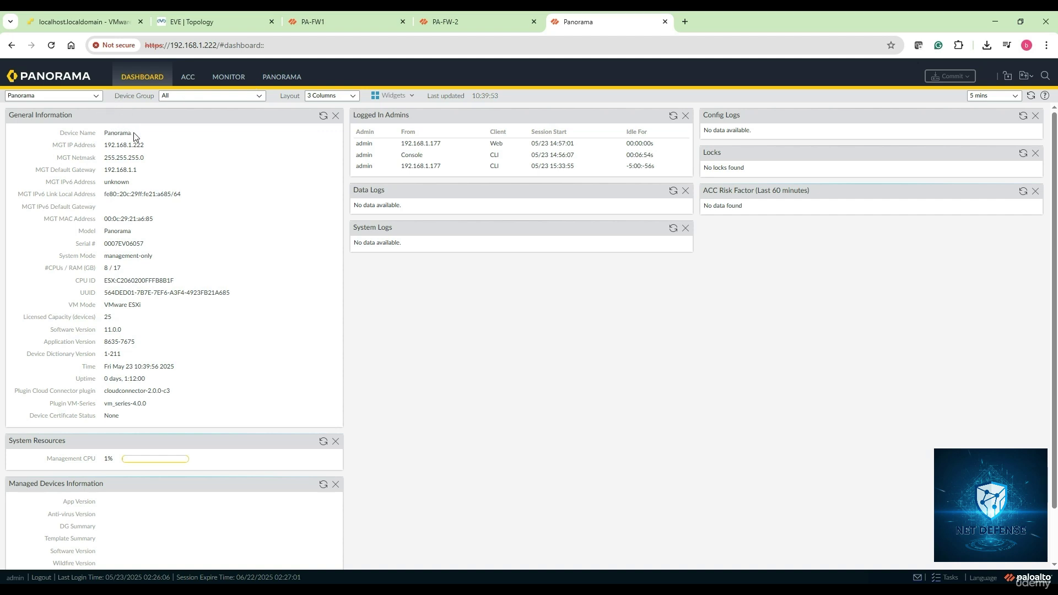
drag(126, 133, 117, 170)
scroll(189, 384, down, 1)
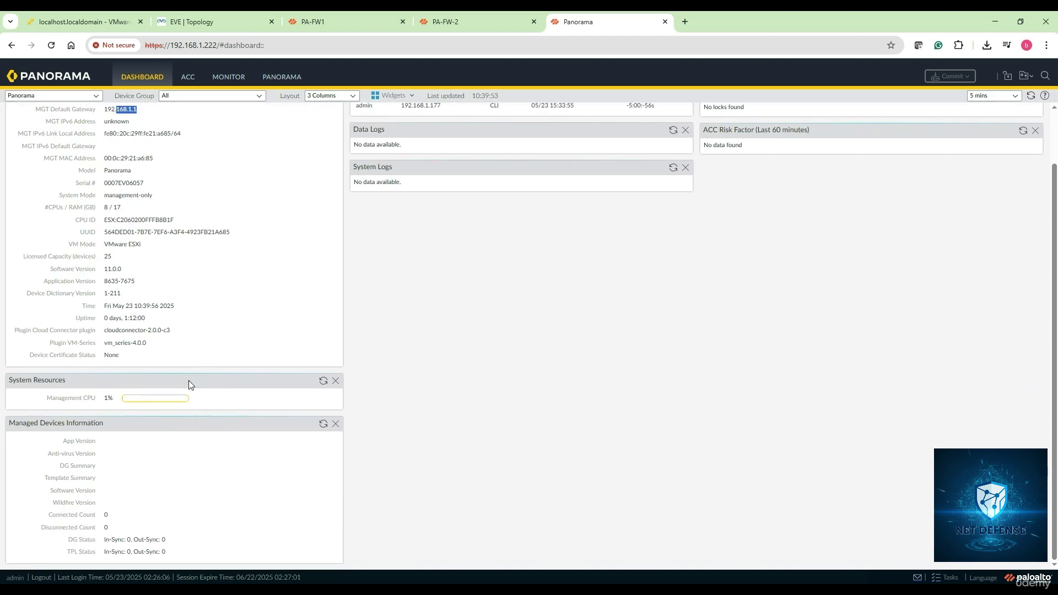
scroll(189, 385, up, 1)
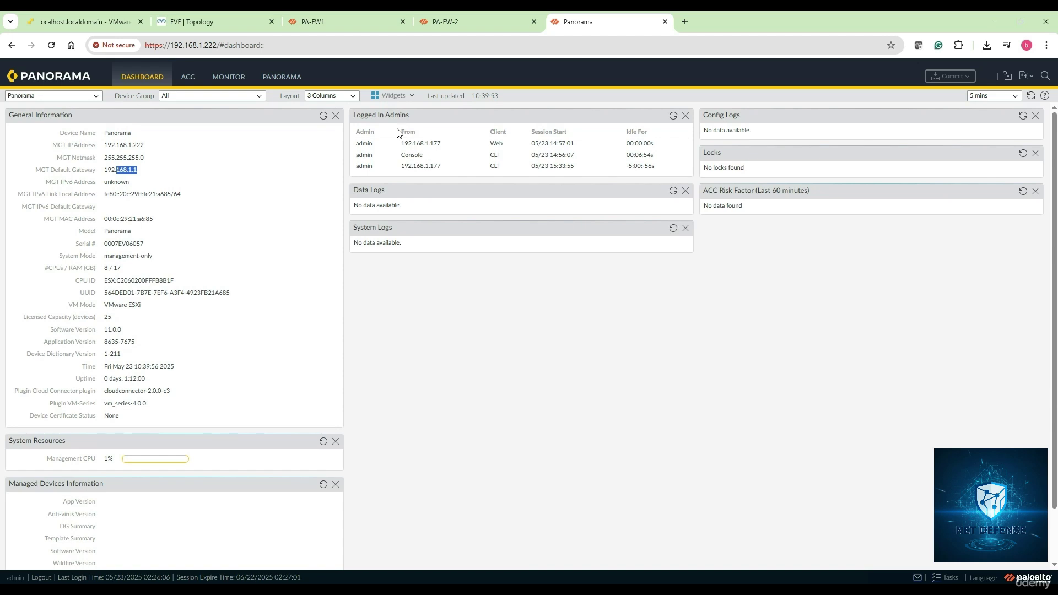
Step: Go to the PANORAMA tab's Licenses page, showing device management for up to 25 devices
click(280, 79)
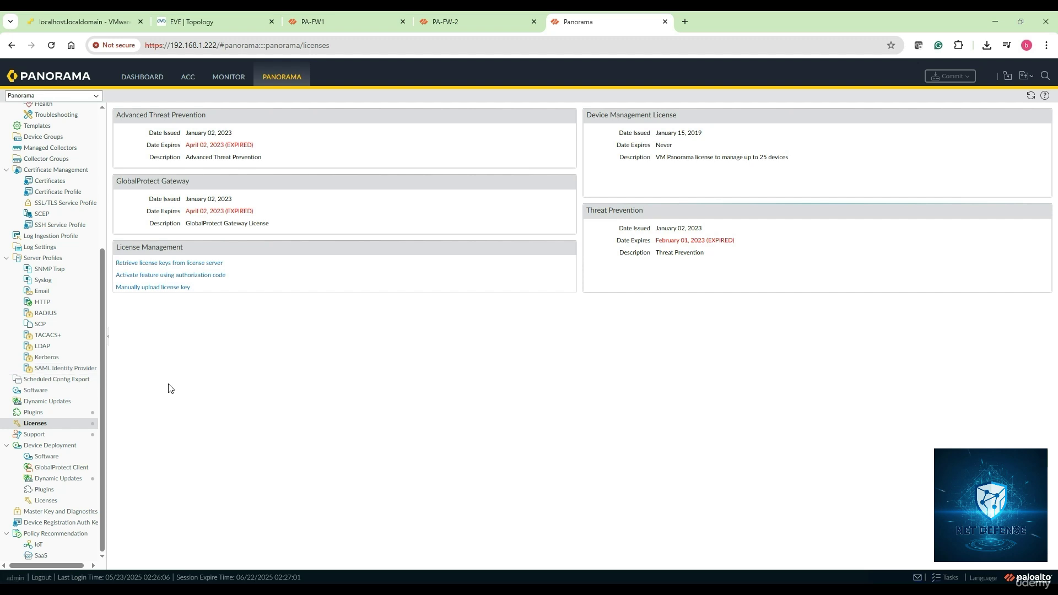
scroll(71, 381, up, 3)
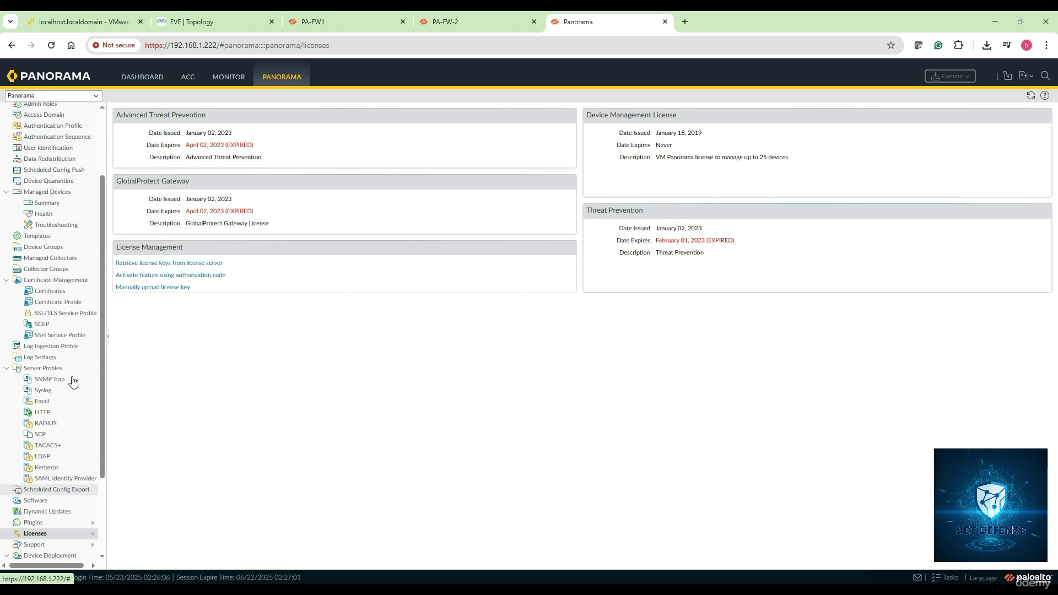
scroll(72, 380, up, 3)
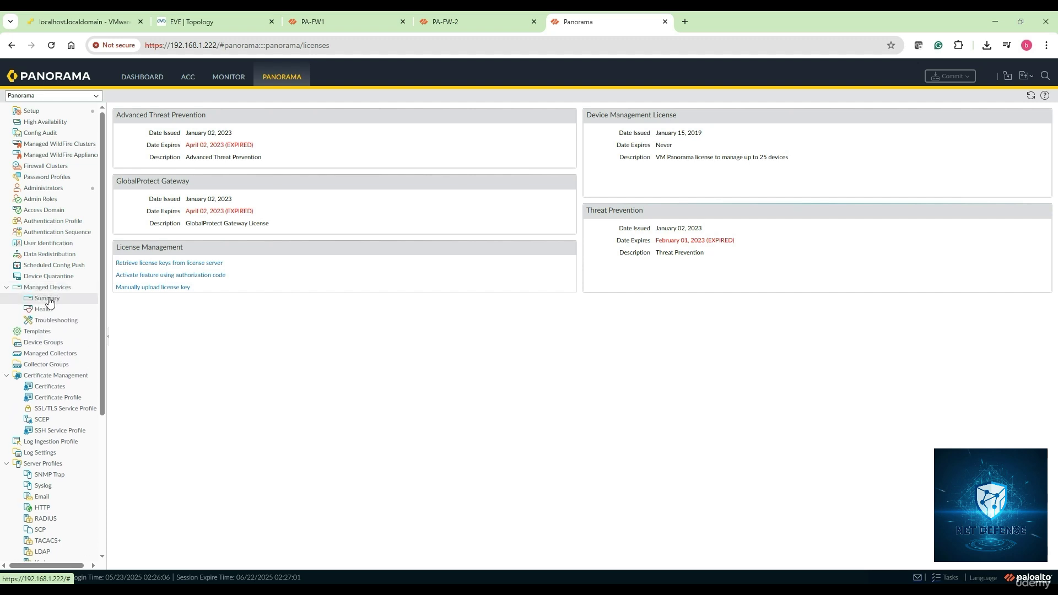
Step: Show the empty Managed Devices > Summary list and launch the Add Device dialog
click(48, 300)
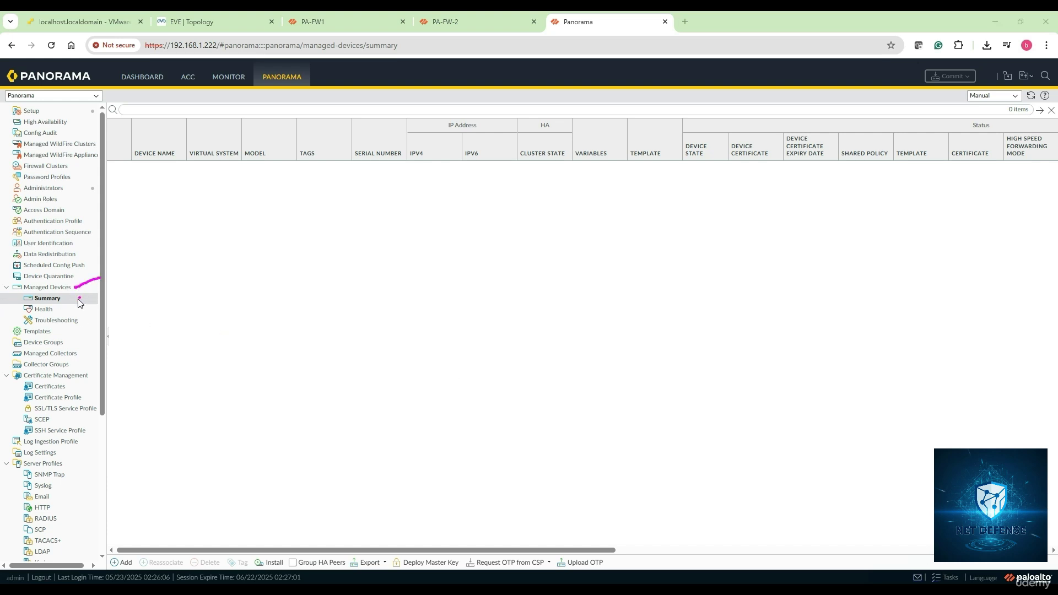
drag(92, 294, 71, 301)
click(947, 575)
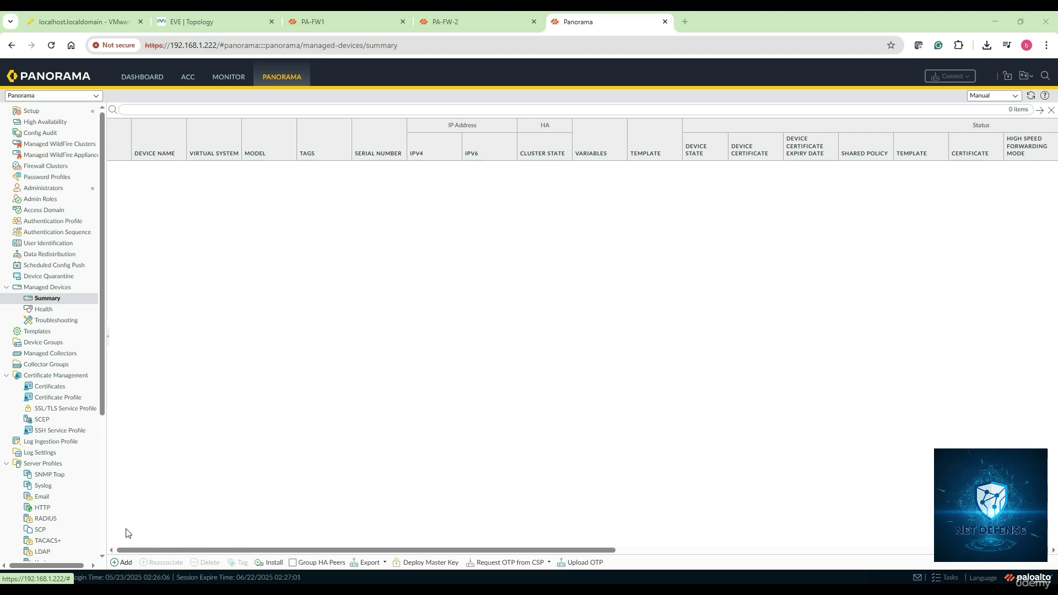
click(49, 287)
click(124, 562)
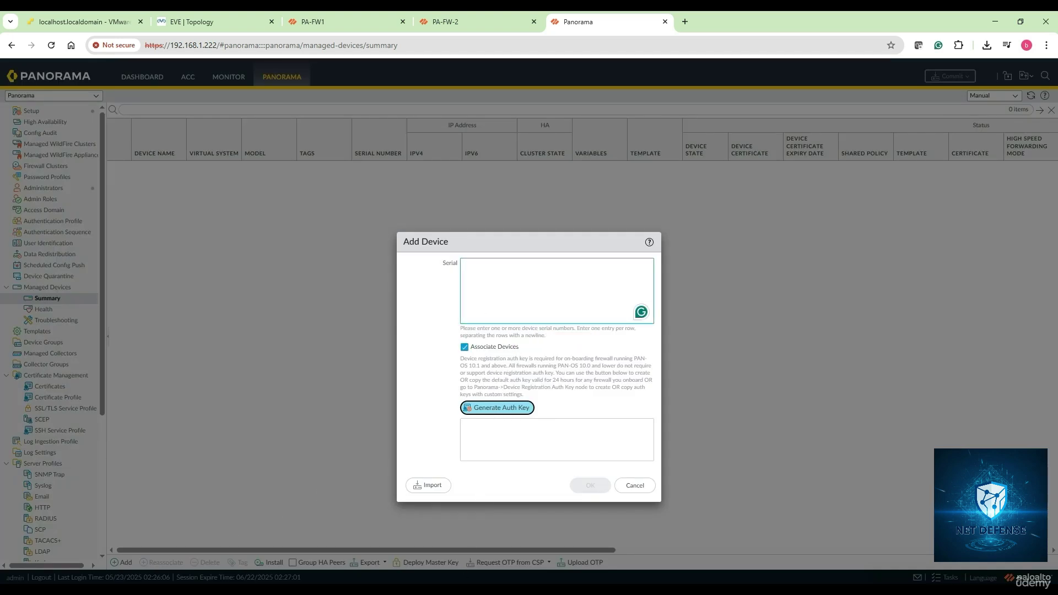
Step: Paste both firewall serial numbers from the notes into the Add Device Serial field
mouse_move(310, 594)
click(330, 569)
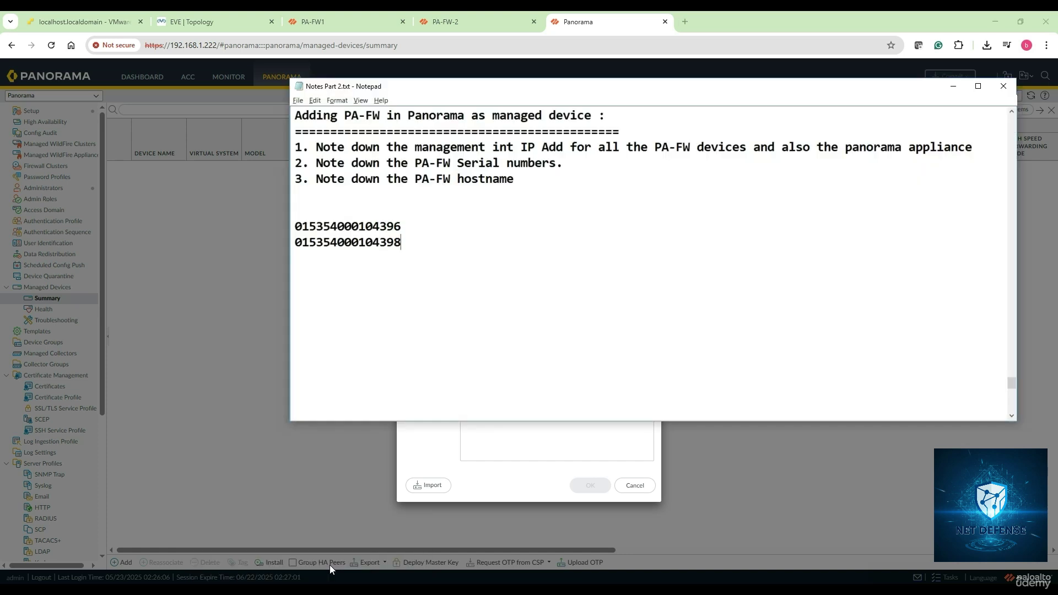
drag(414, 249, 295, 226)
right_click(306, 230)
click(328, 260)
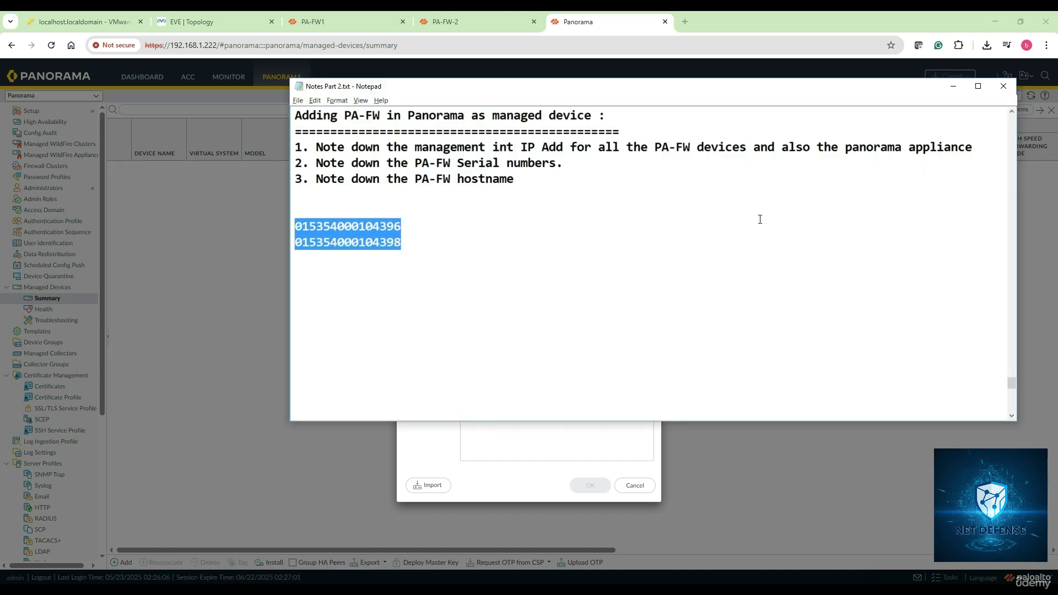
click(953, 87)
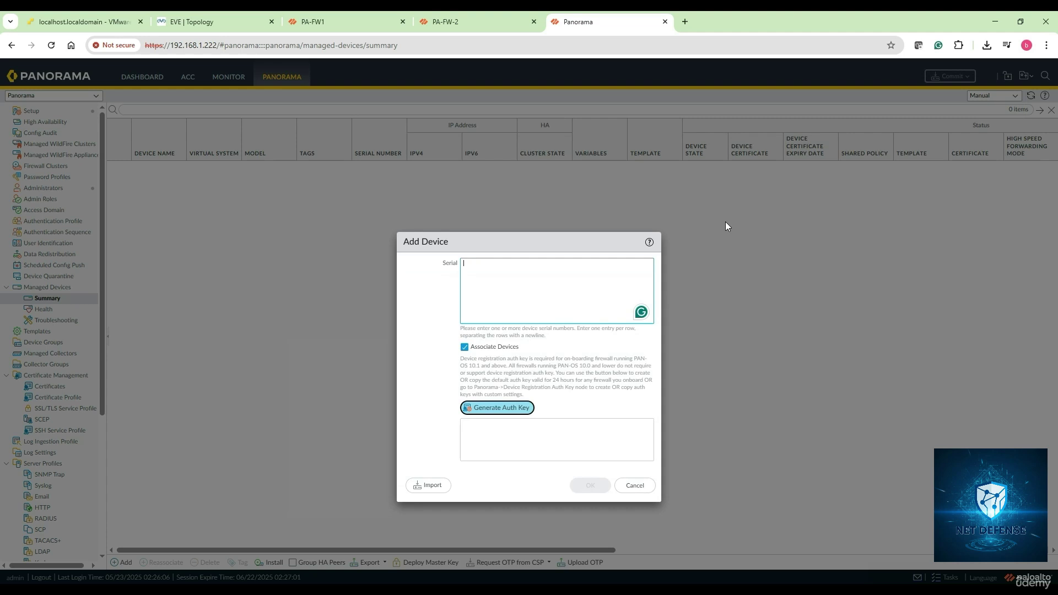
right_click(493, 275)
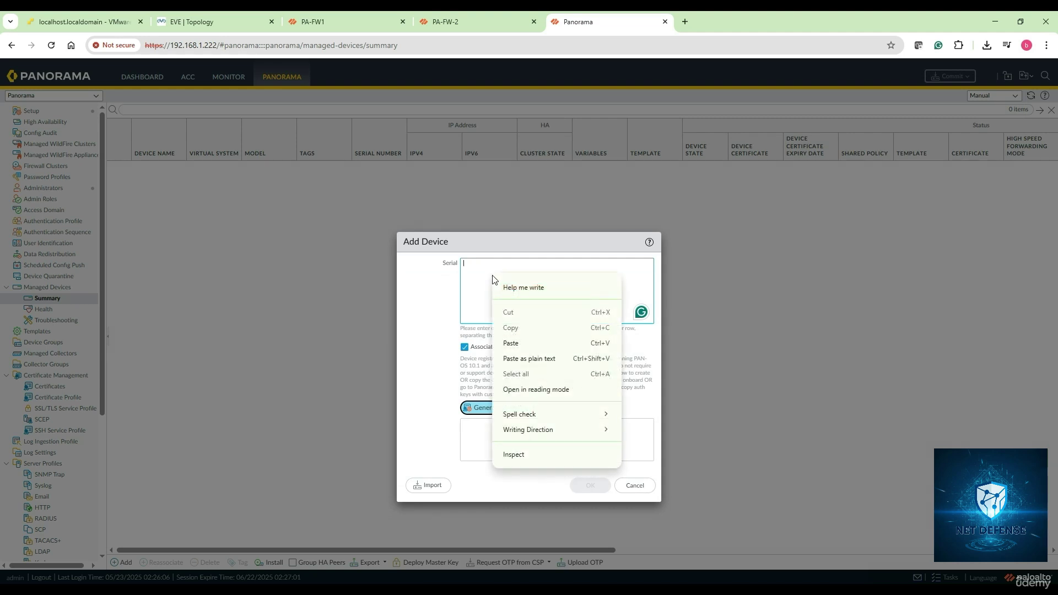
click(509, 361)
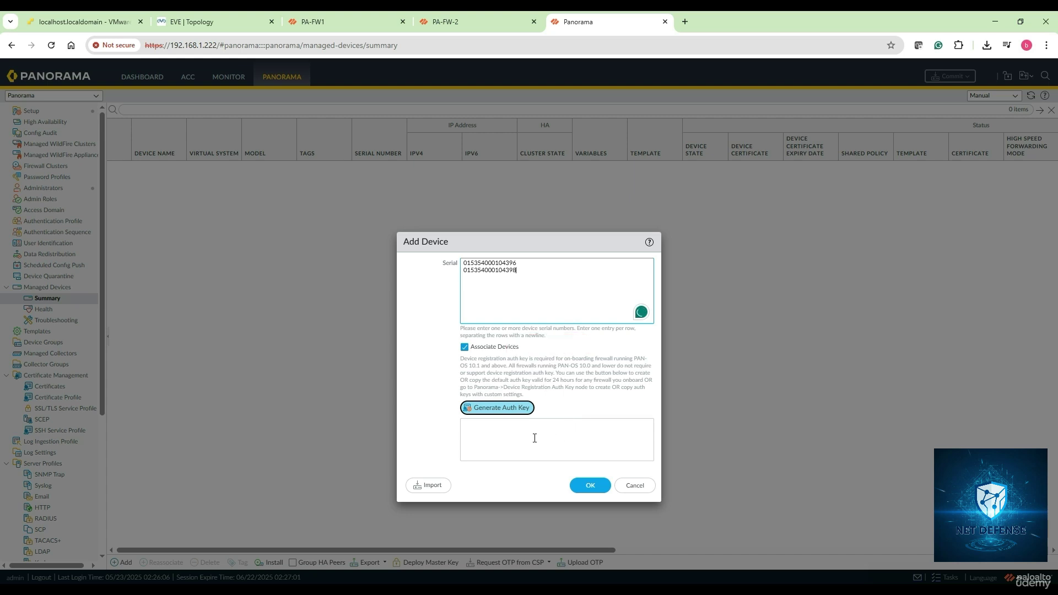
Step: Generate a device registration auth key, copy it, and confirm adding the two devices
click(499, 410)
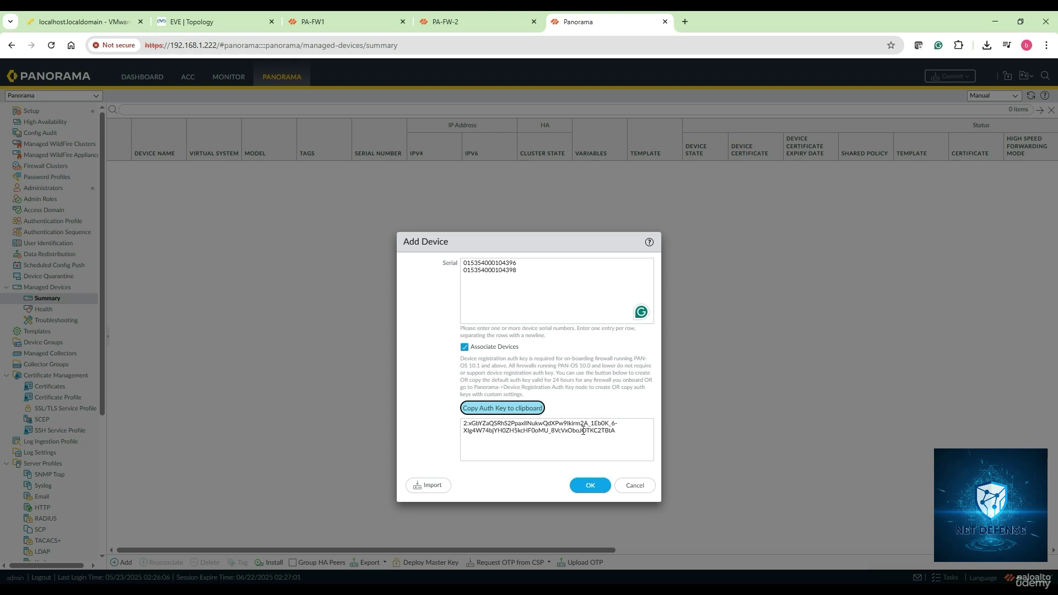
drag(619, 433, 460, 425)
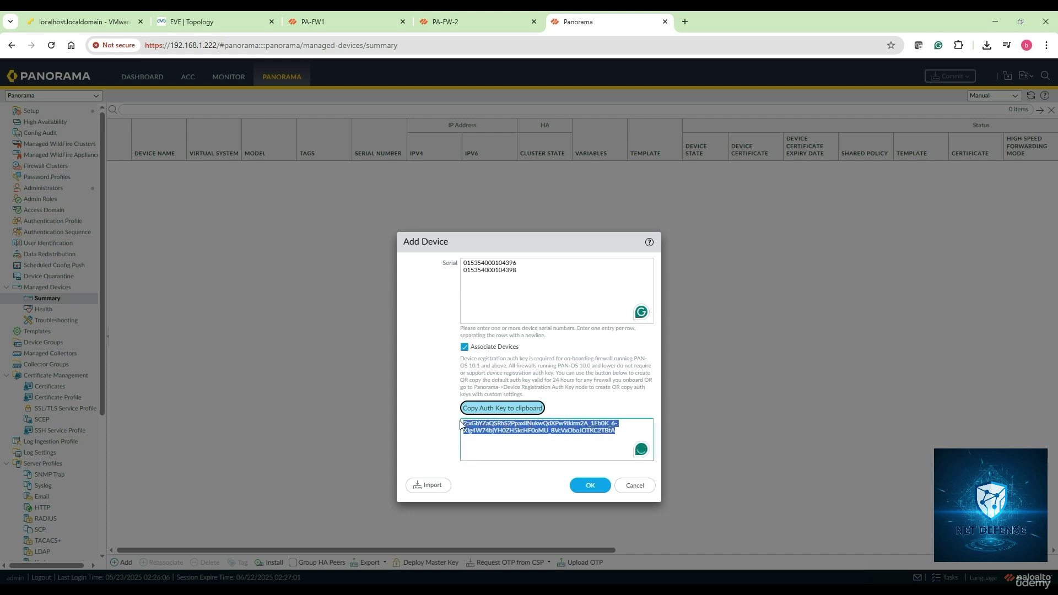
right_click(493, 430)
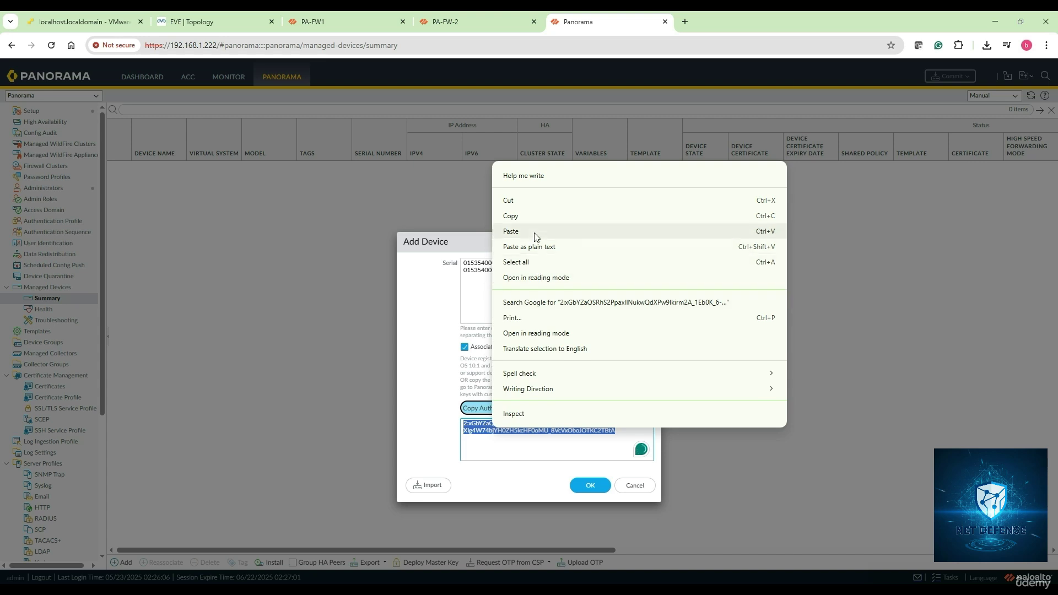
click(534, 218)
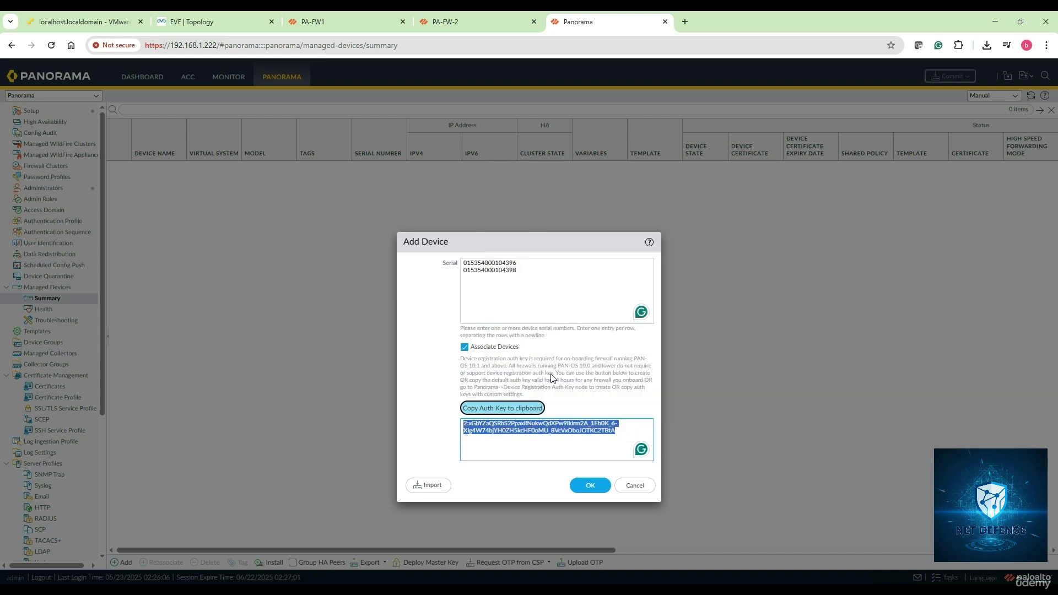
click(591, 487)
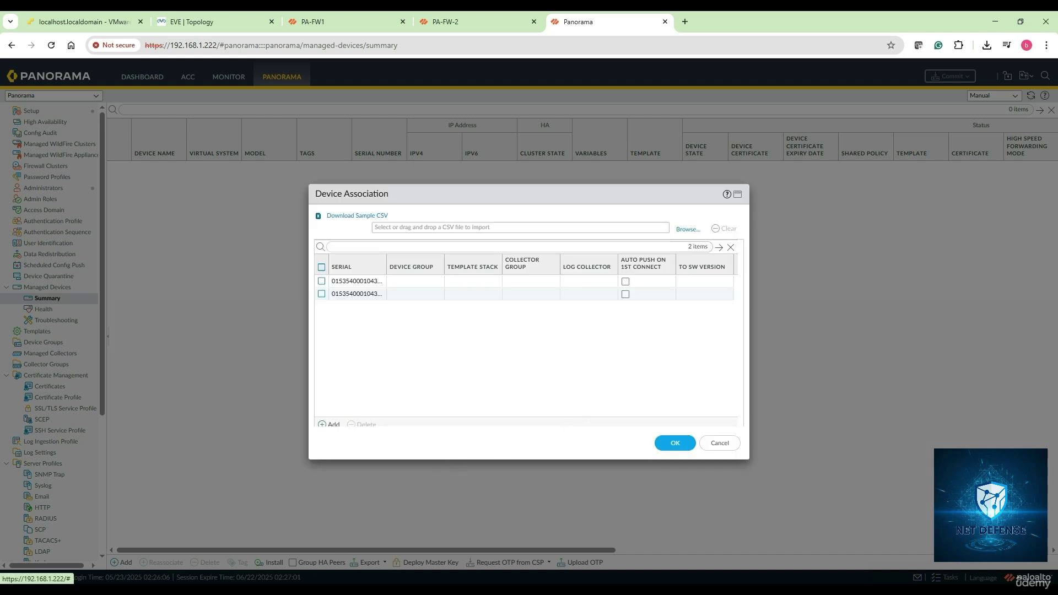
Step: Save the auth key in the notes file, then confirm the Device Association for both firewalls
mouse_move(309, 590)
click(367, 551)
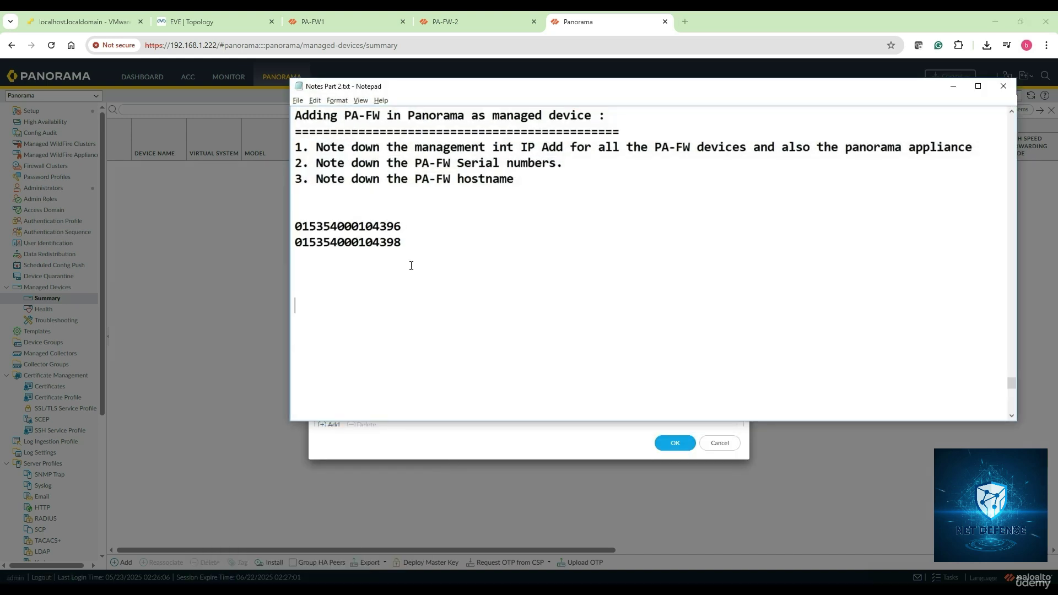
key(ctrl+v)
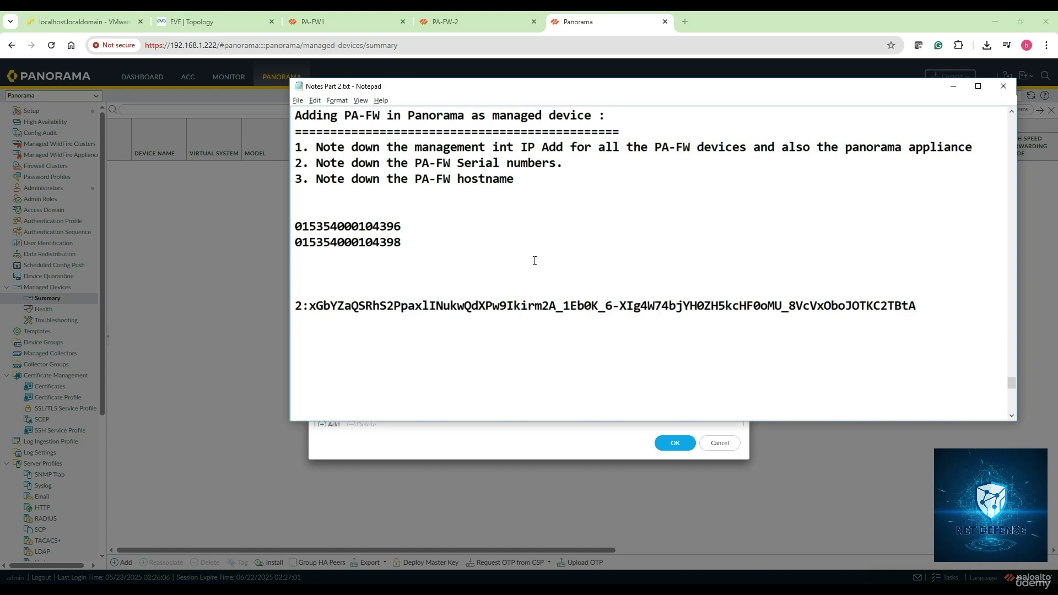
drag(931, 309, 295, 299)
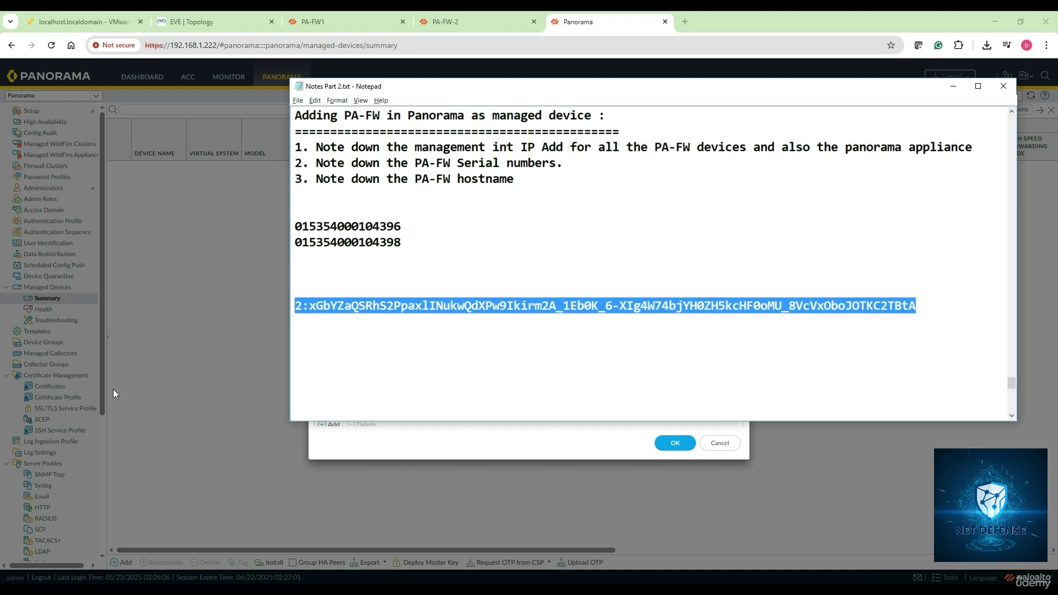
click(789, 441)
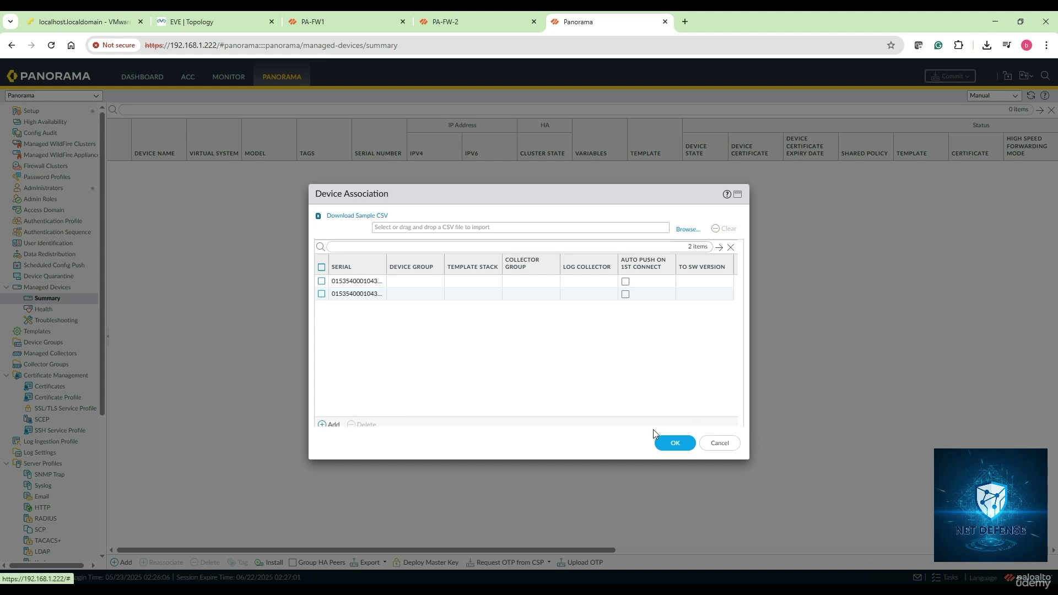
click(676, 443)
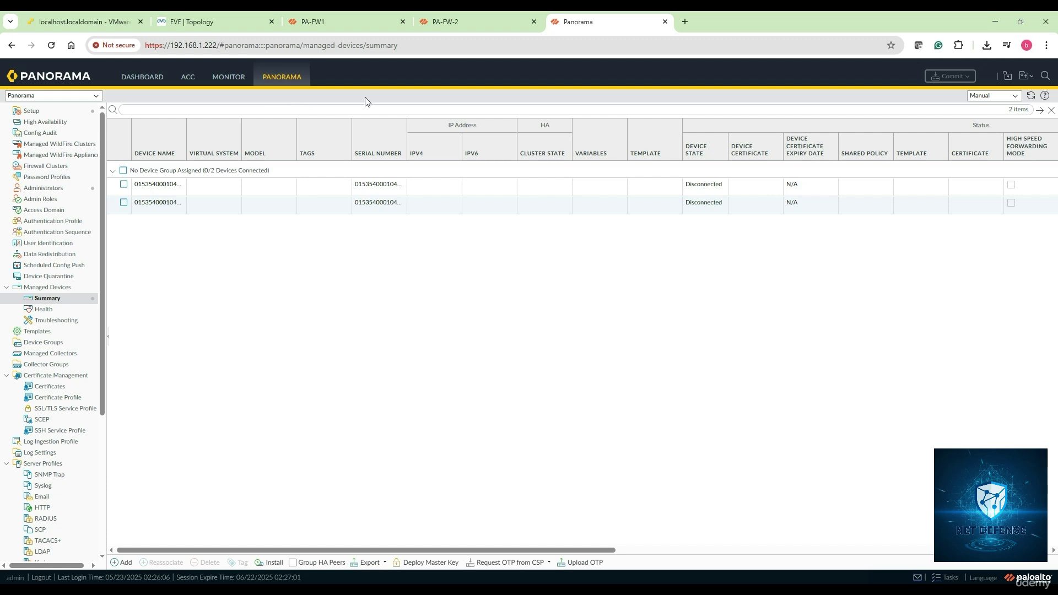
Step: On PA-FW1, open Device Setup's Panorama Settings and enter server 192.168.1.222
click(344, 28)
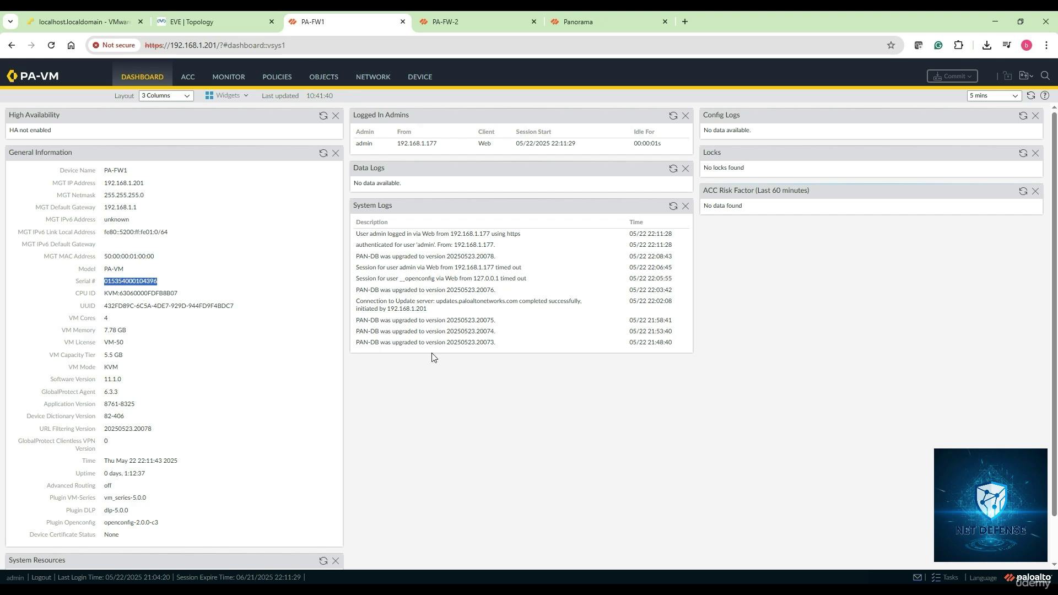
click(452, 371)
click(418, 77)
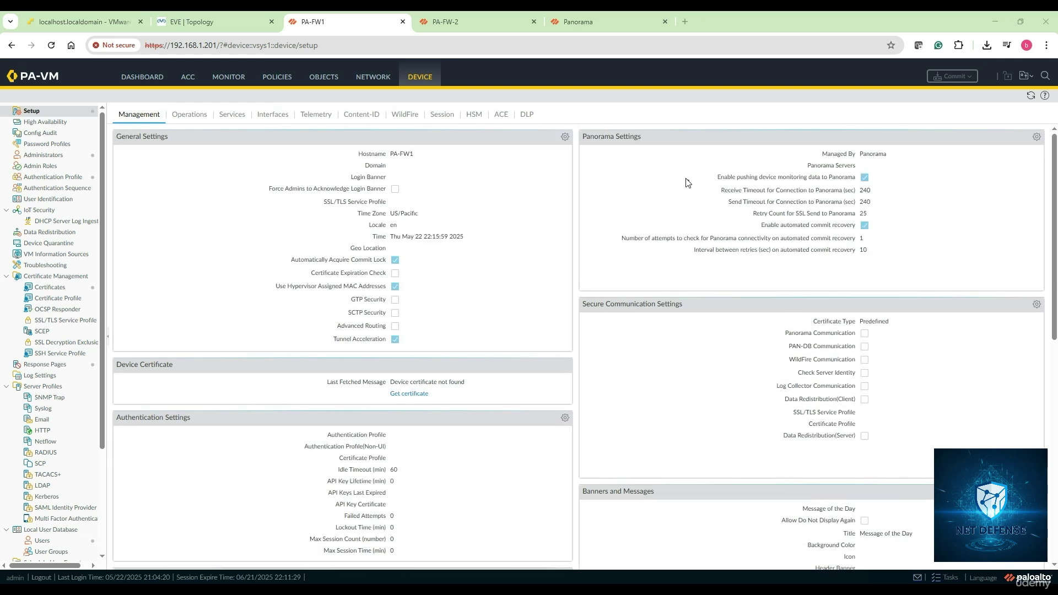
mouse_move(648, 120)
mouse_down()
mouse_move(593, 162)
mouse_move(668, 135)
mouse_up()
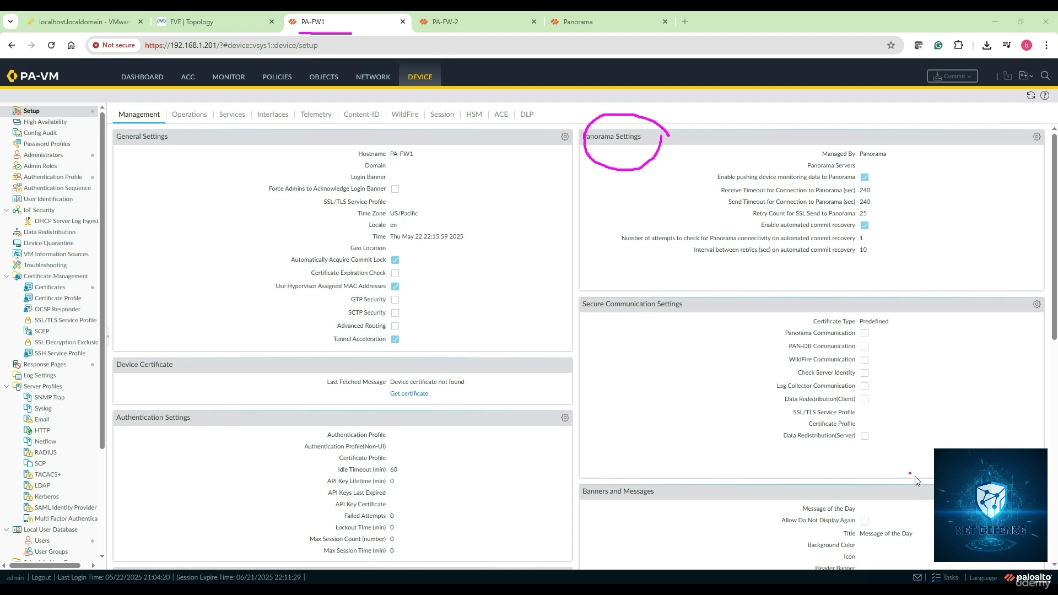
click(944, 572)
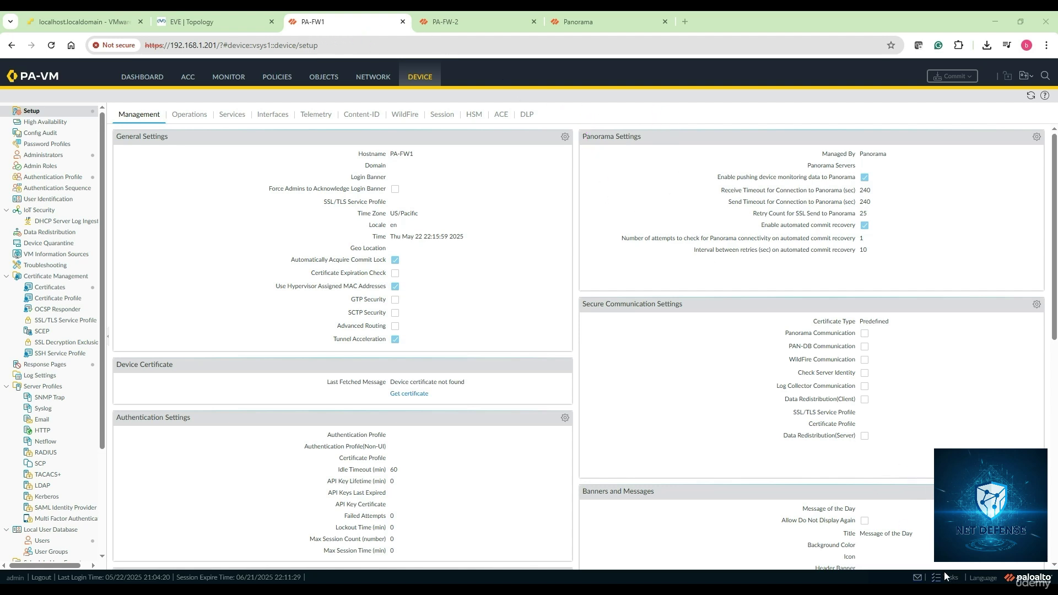
click(1037, 138)
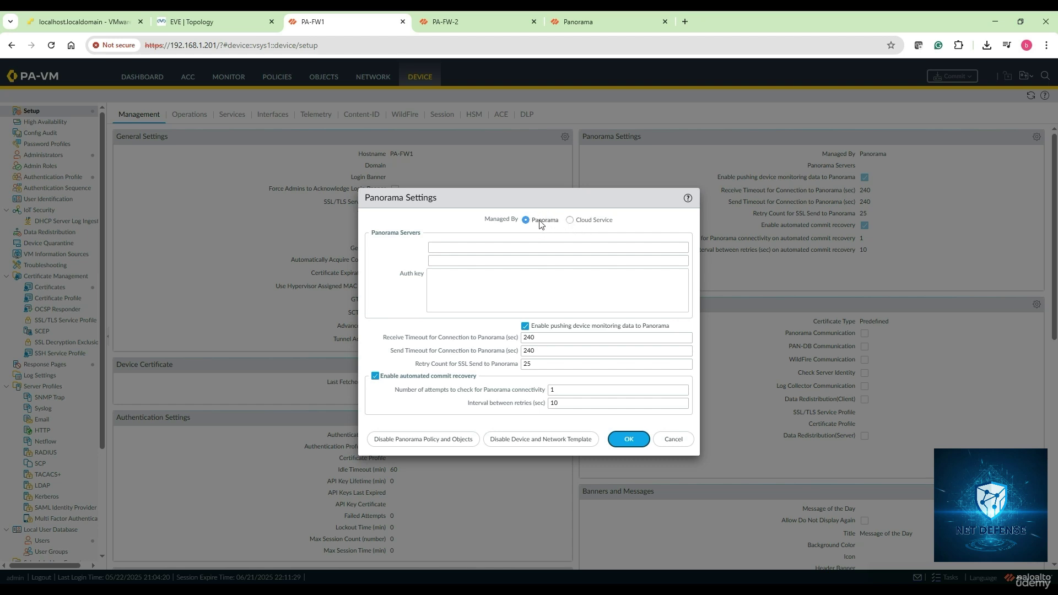
click(443, 246)
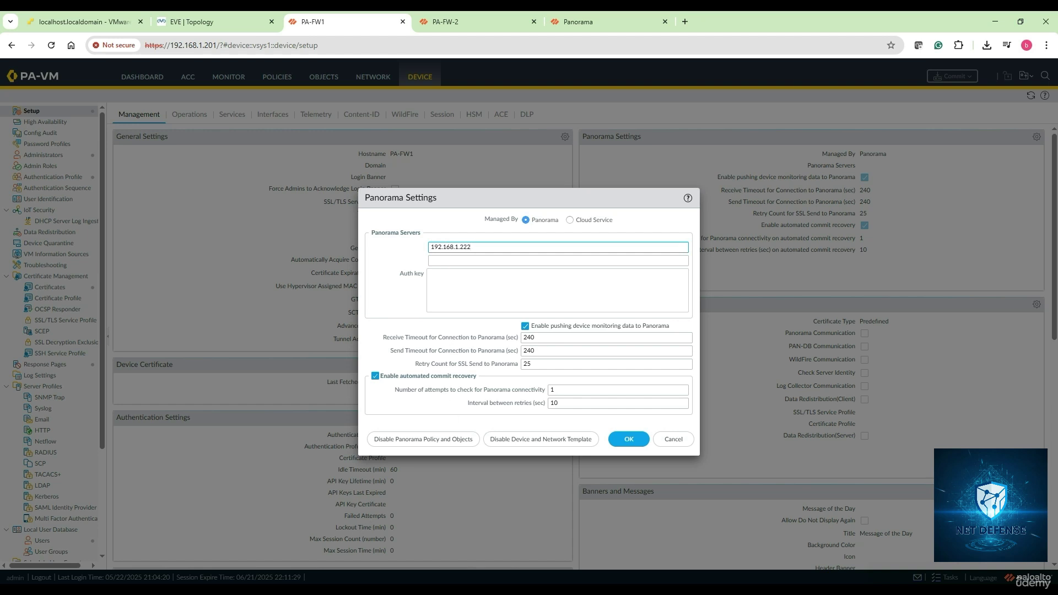
Step: Paste the saved auth key from the notes into PA-FW1's Auth Key field and save
mouse_move(343, 582)
click(342, 546)
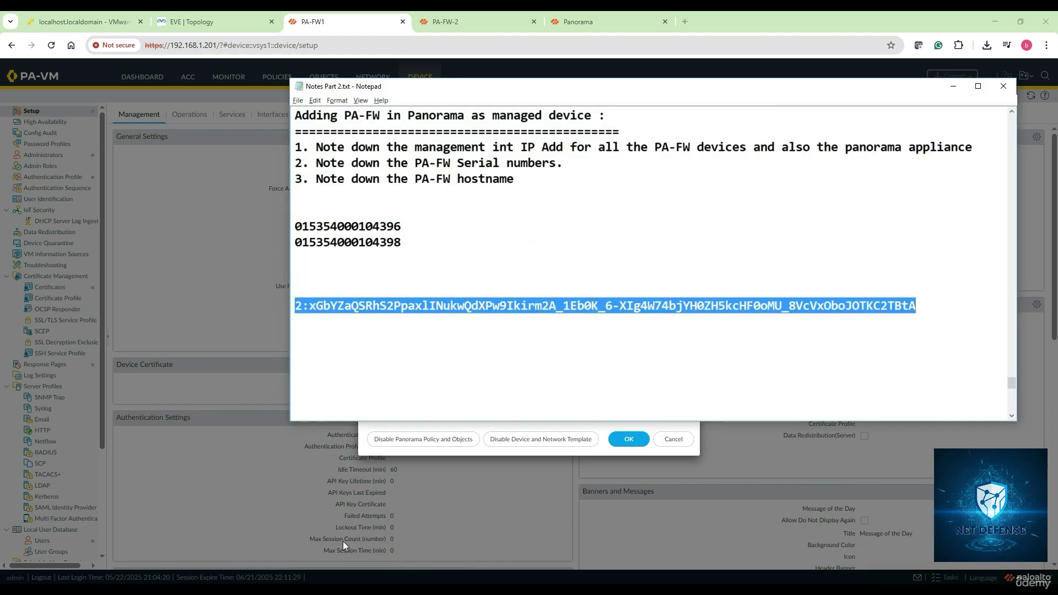
right_click(383, 306)
click(407, 339)
click(954, 87)
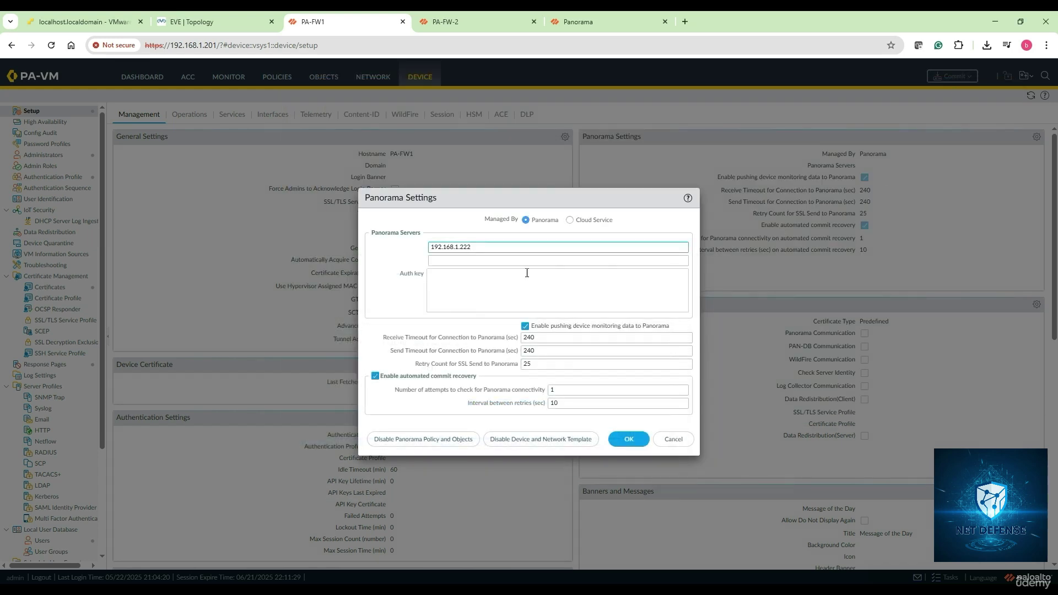
right_click(442, 276)
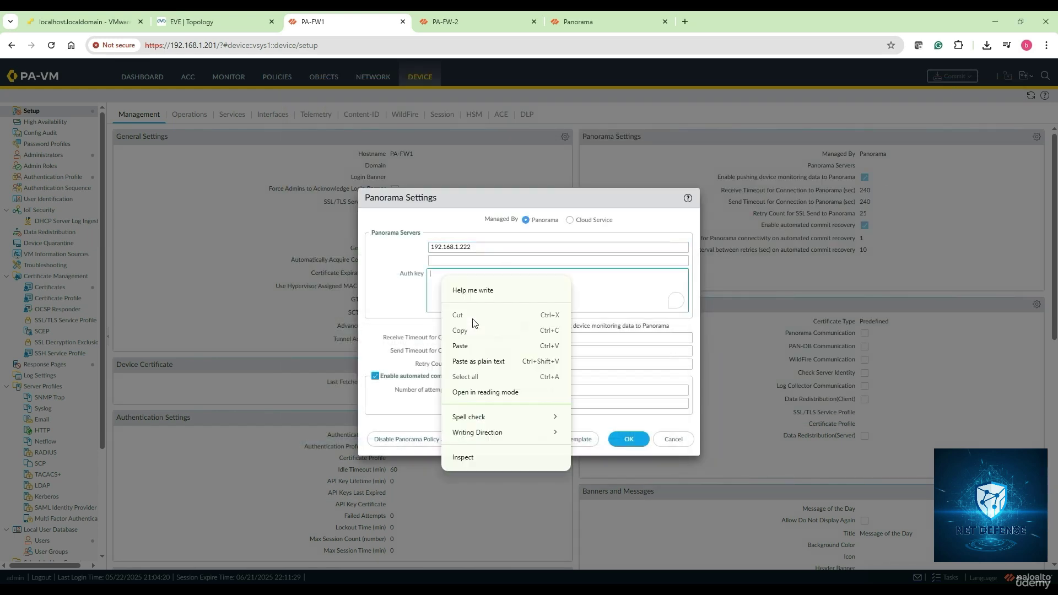
click(479, 360)
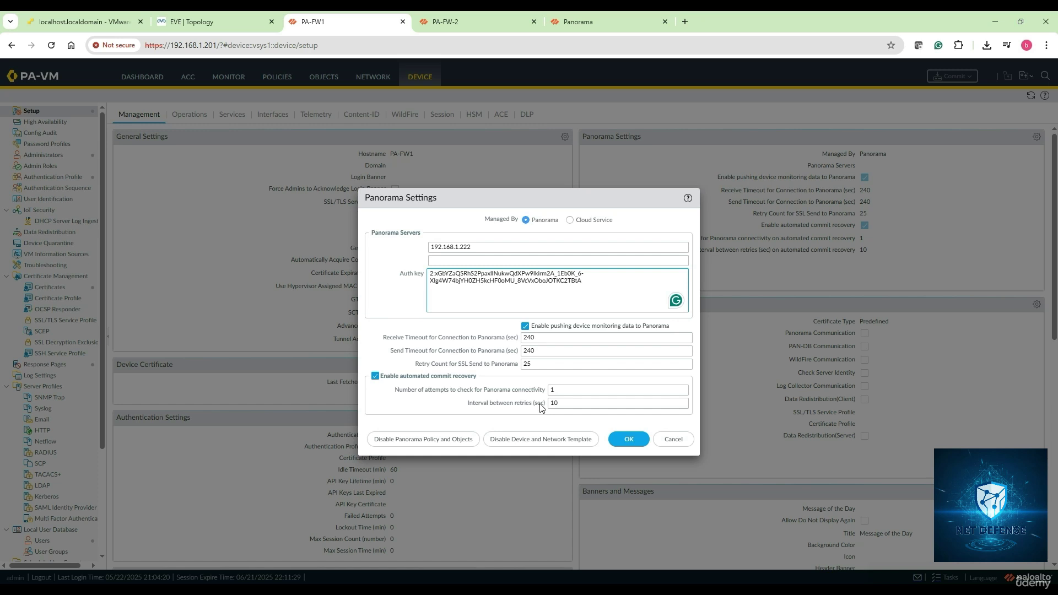
click(631, 440)
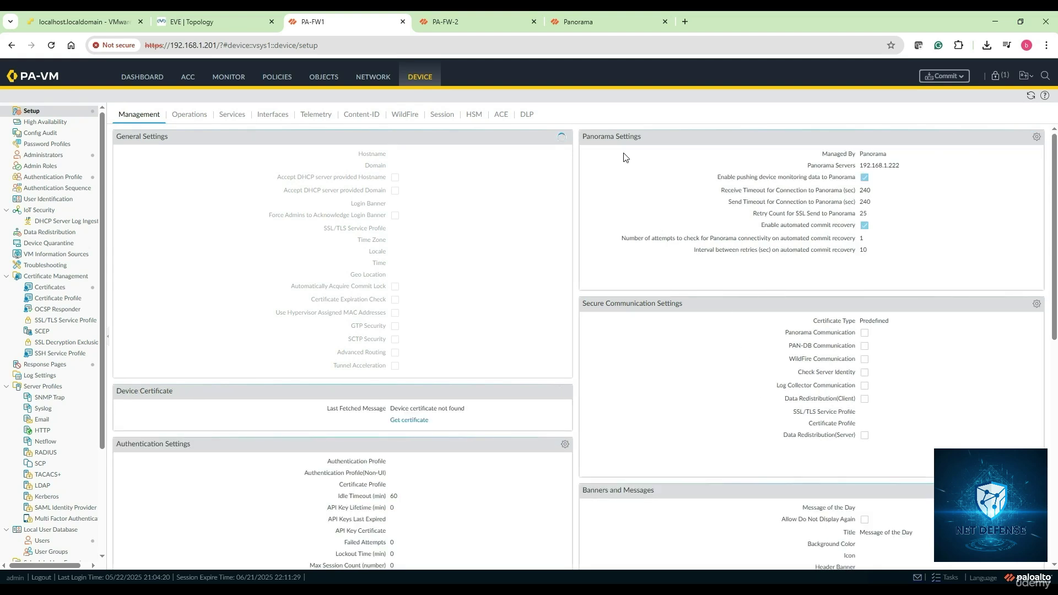
Step: On PA-FW-2, open Device Setup's Panorama Settings and enter server 192.168.1.222
click(461, 22)
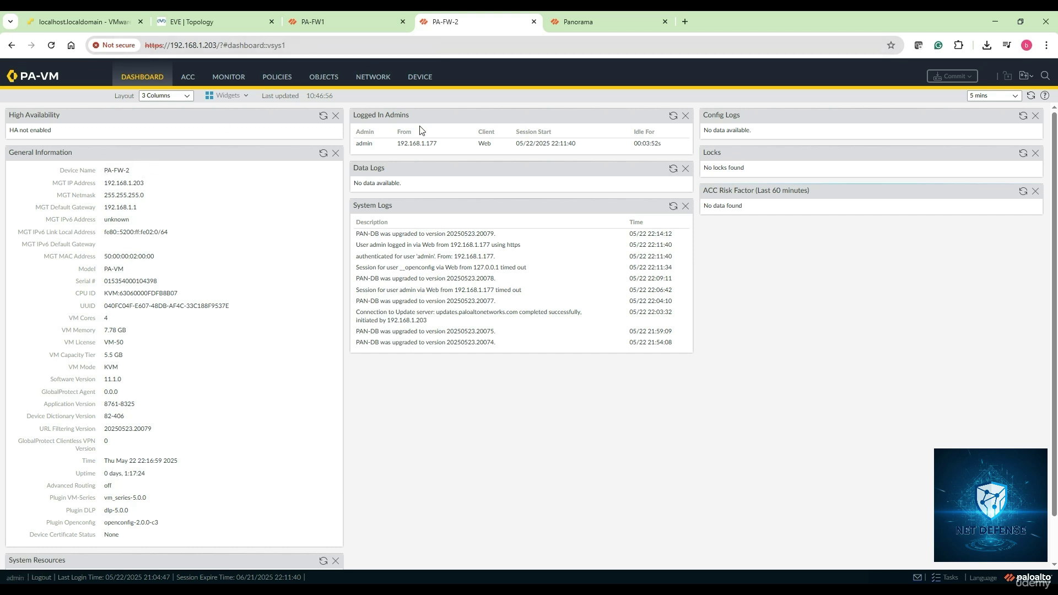
click(420, 77)
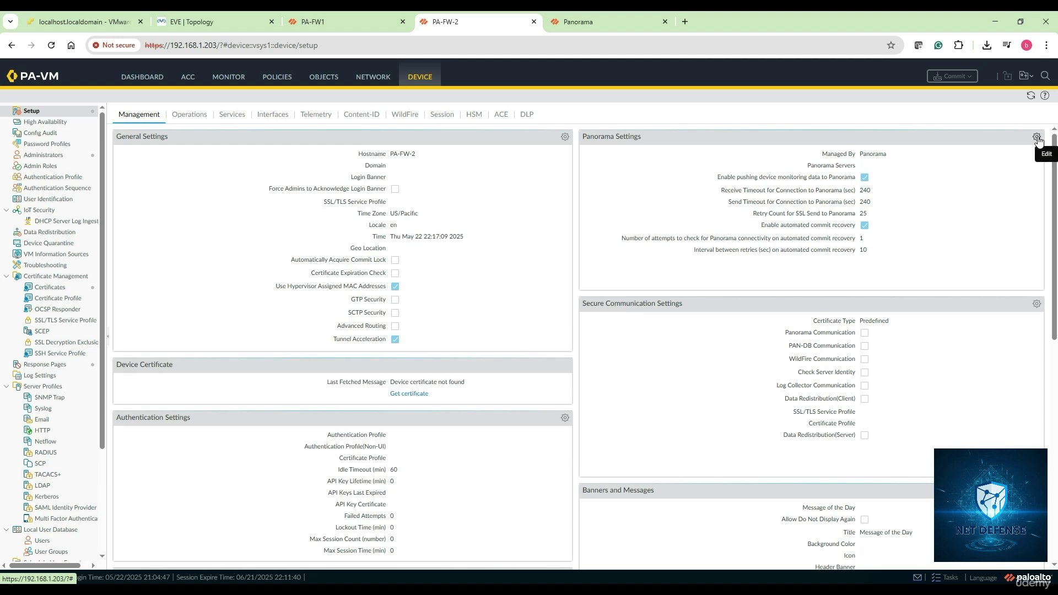
click(1037, 138)
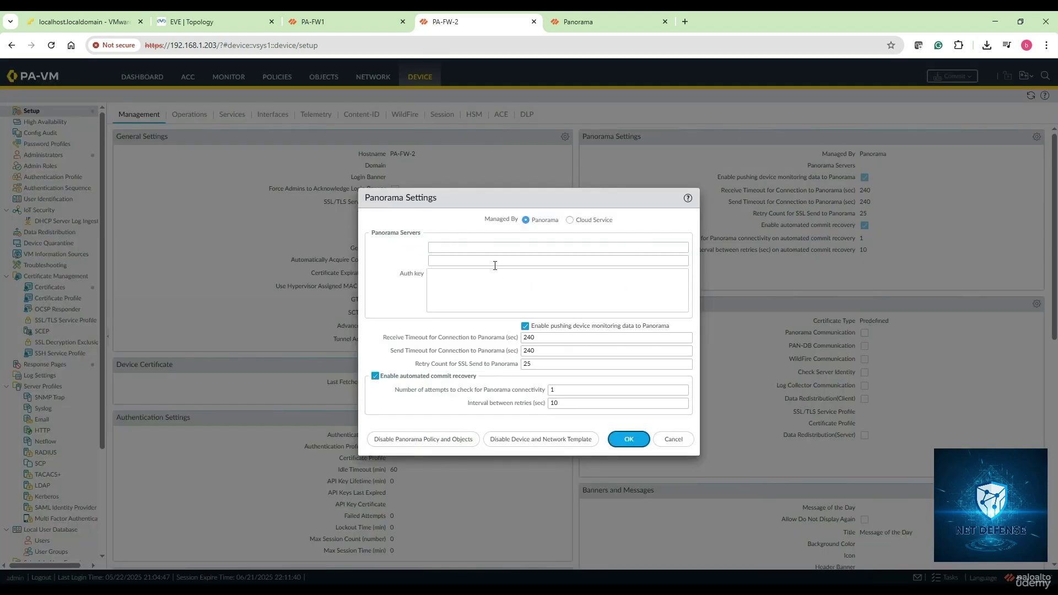
click(469, 248)
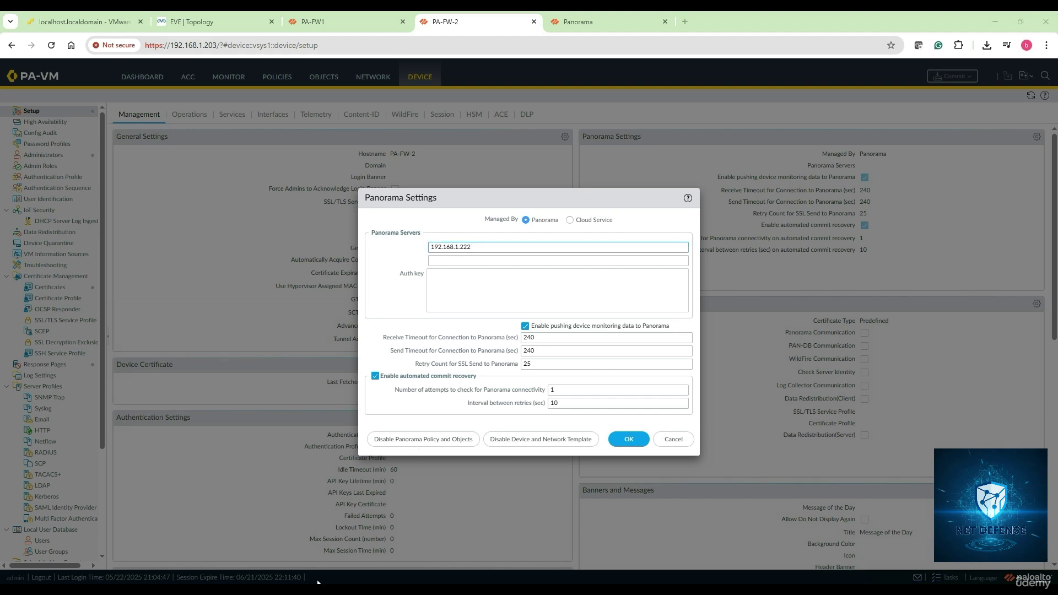
Step: Copy the auth key from the notes into PA-FW-2's Auth Key field and save
click(350, 542)
right_click(409, 331)
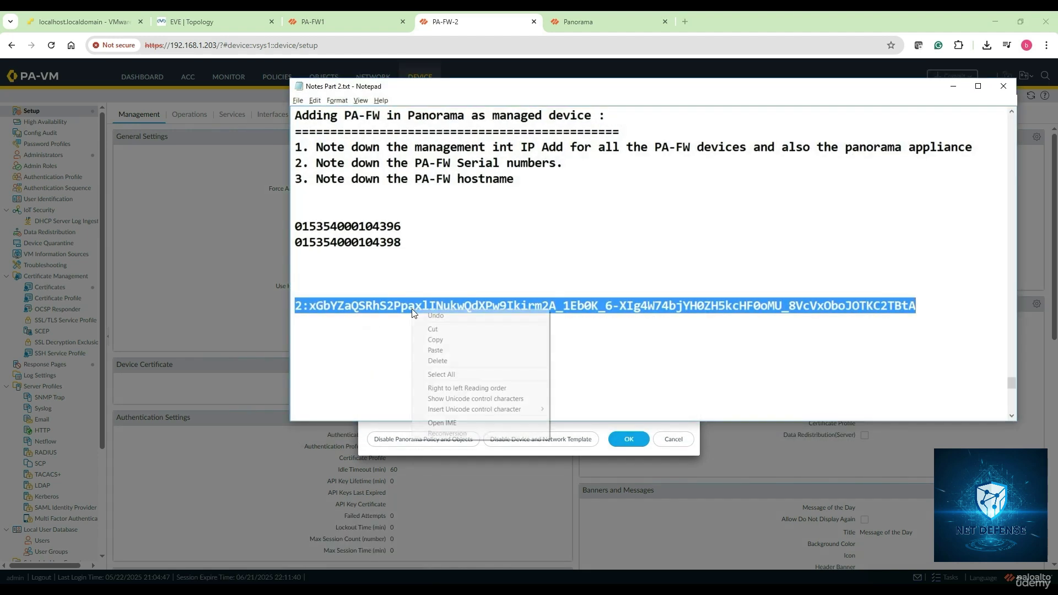
click(431, 342)
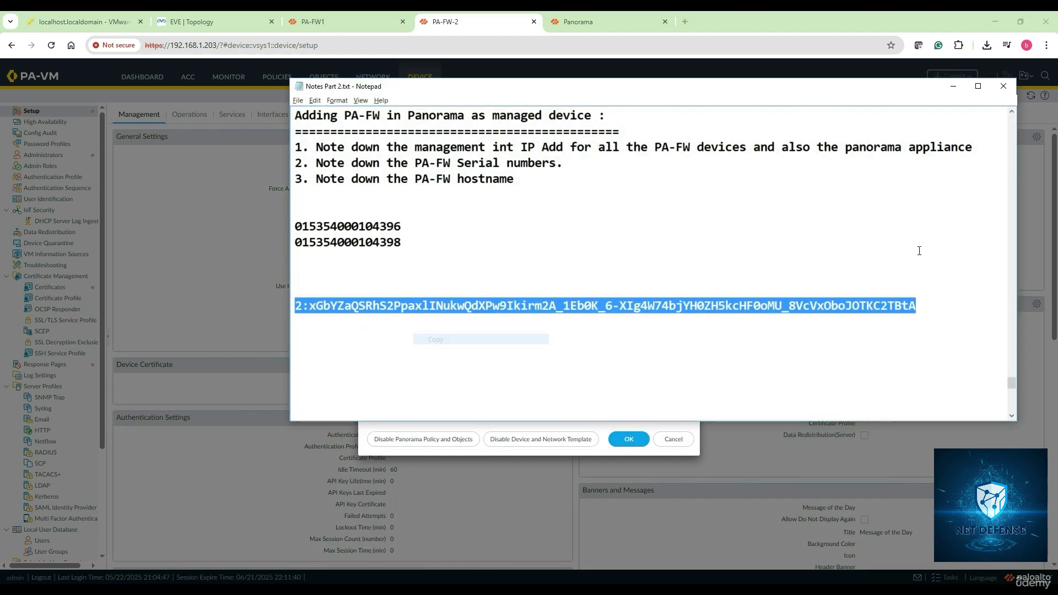
click(948, 217)
click(952, 87)
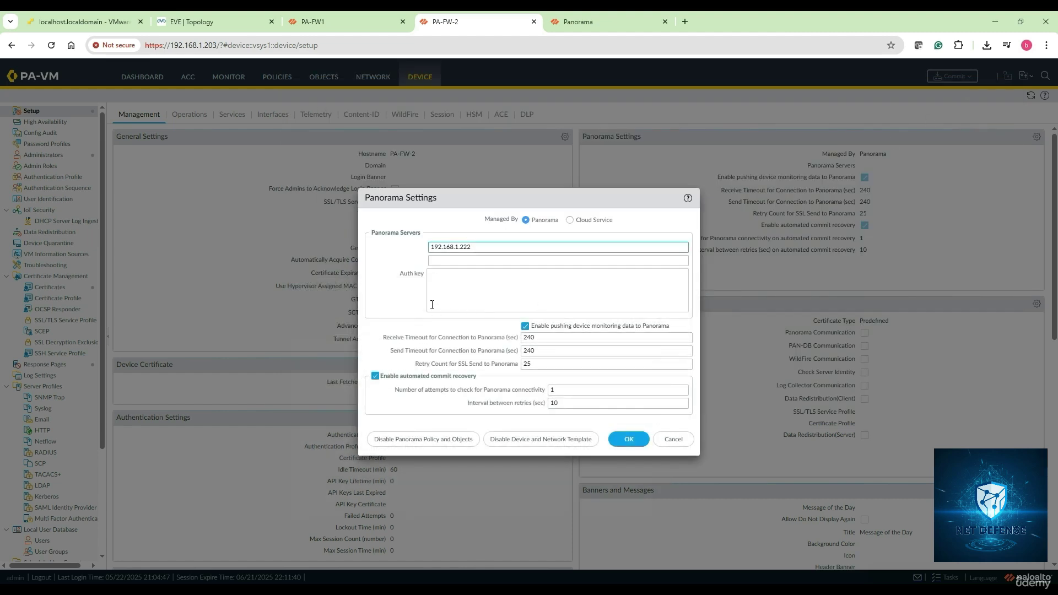
click(448, 277)
key(ctrl+v)
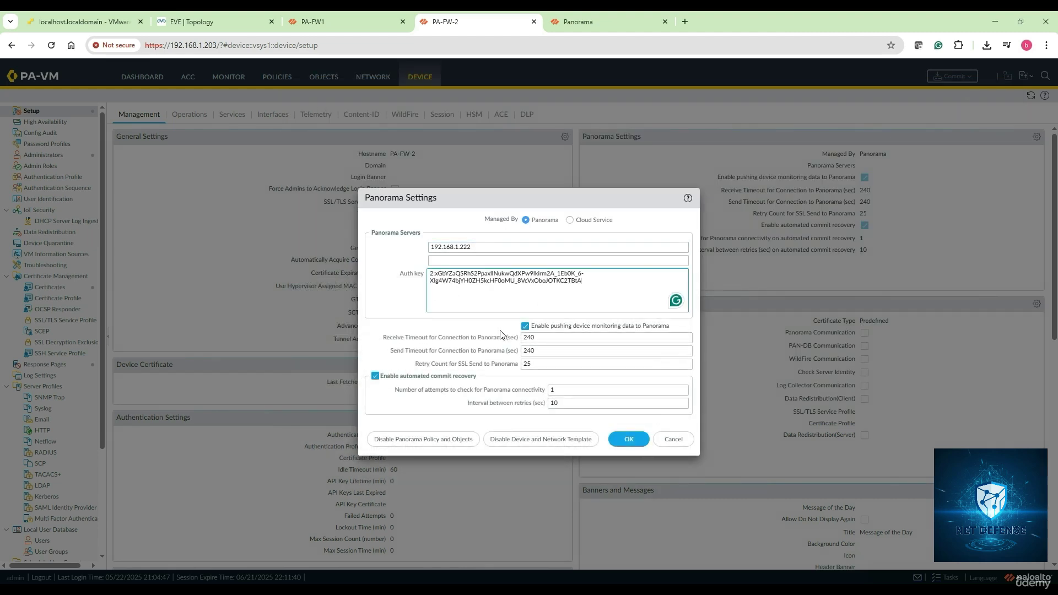
click(617, 444)
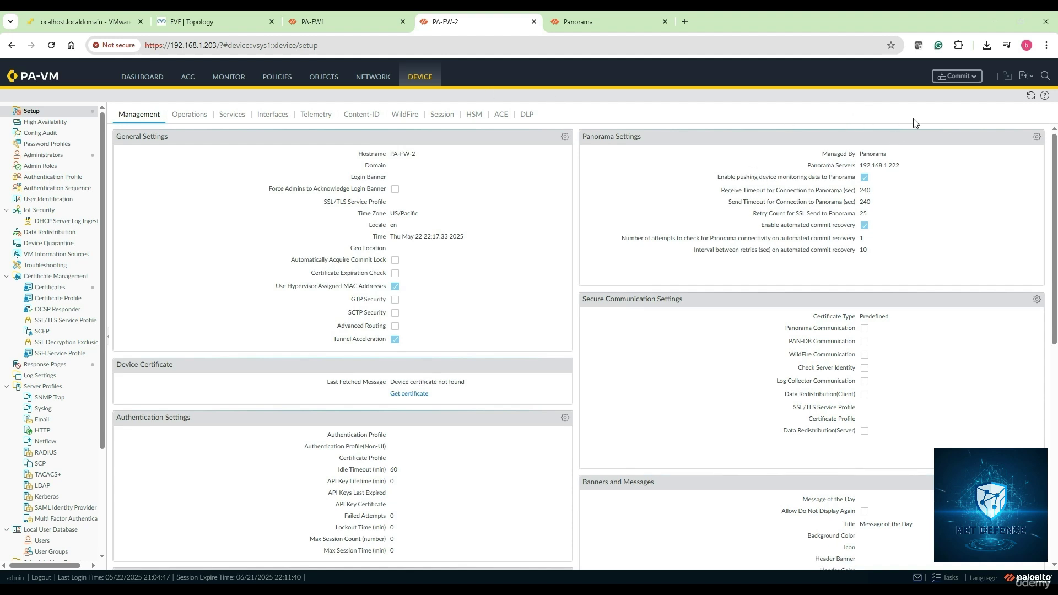
Step: Commit the configuration on PA-FW-2 and PA-FW1, then return to Panorama's Commit menu
click(957, 77)
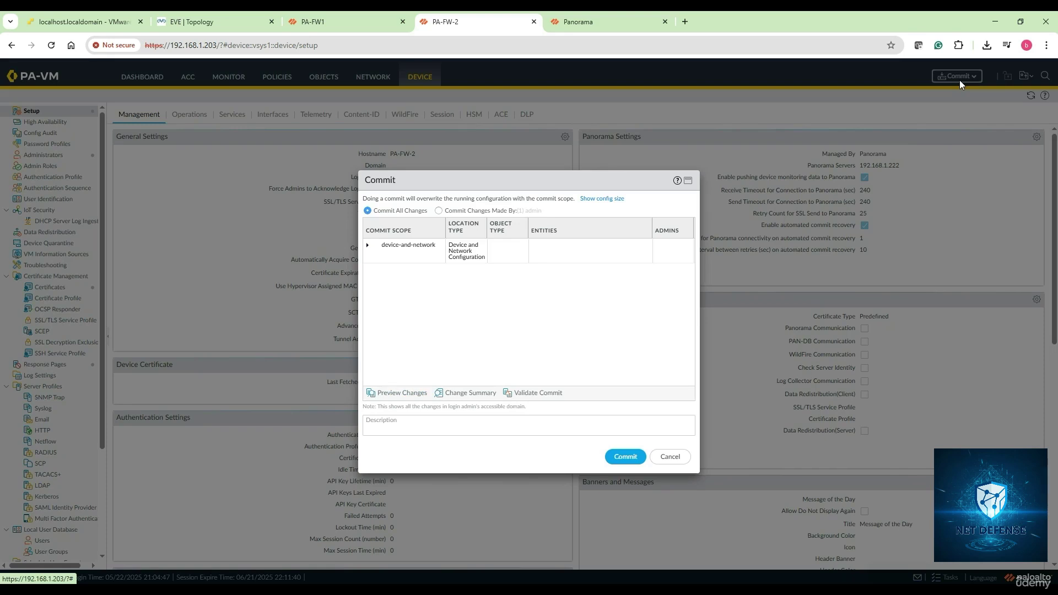
click(626, 456)
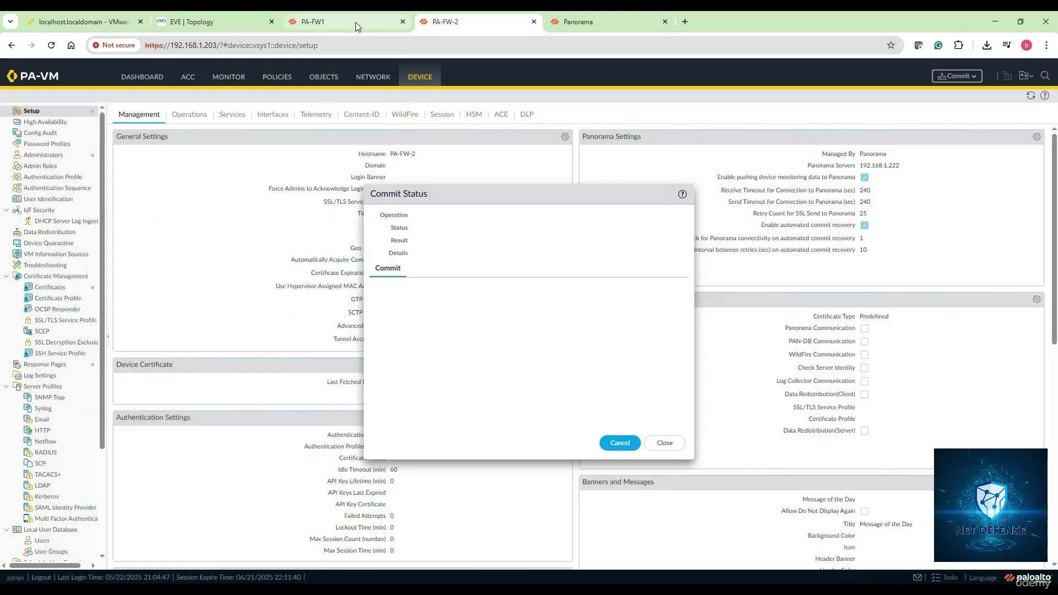
click(356, 22)
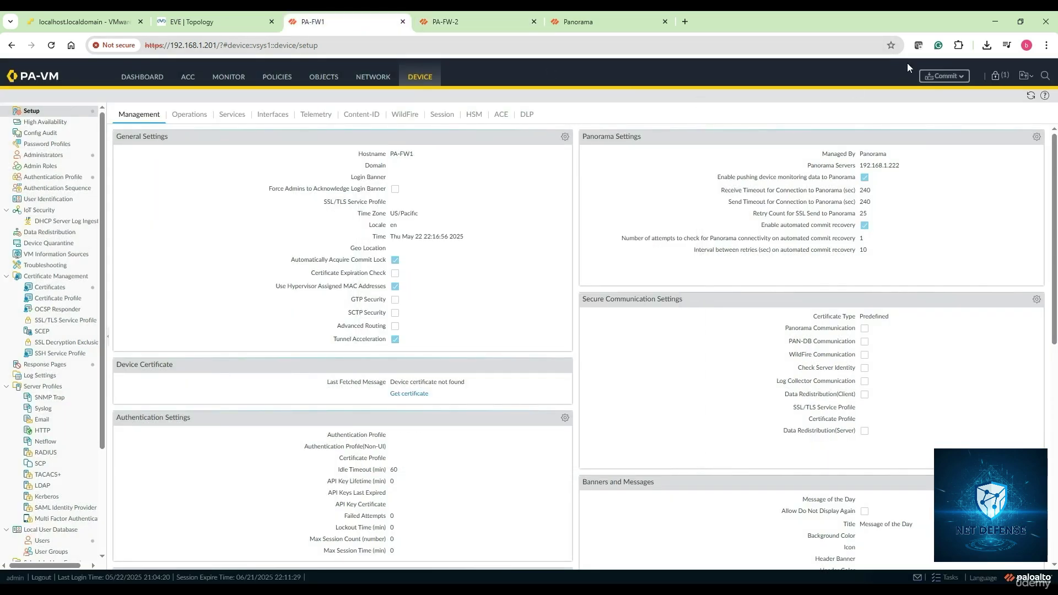
click(945, 76)
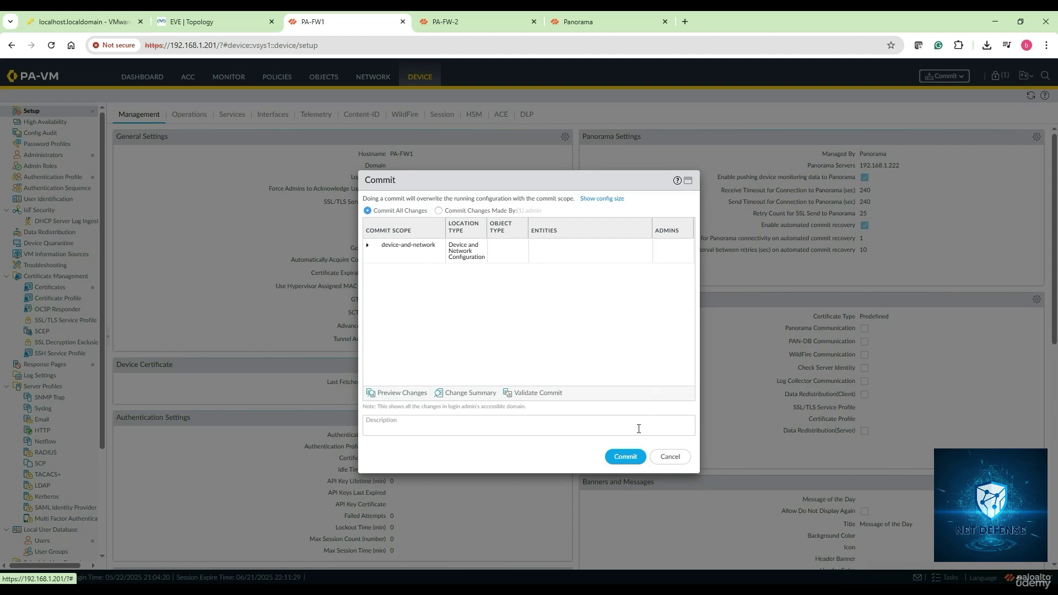
click(626, 456)
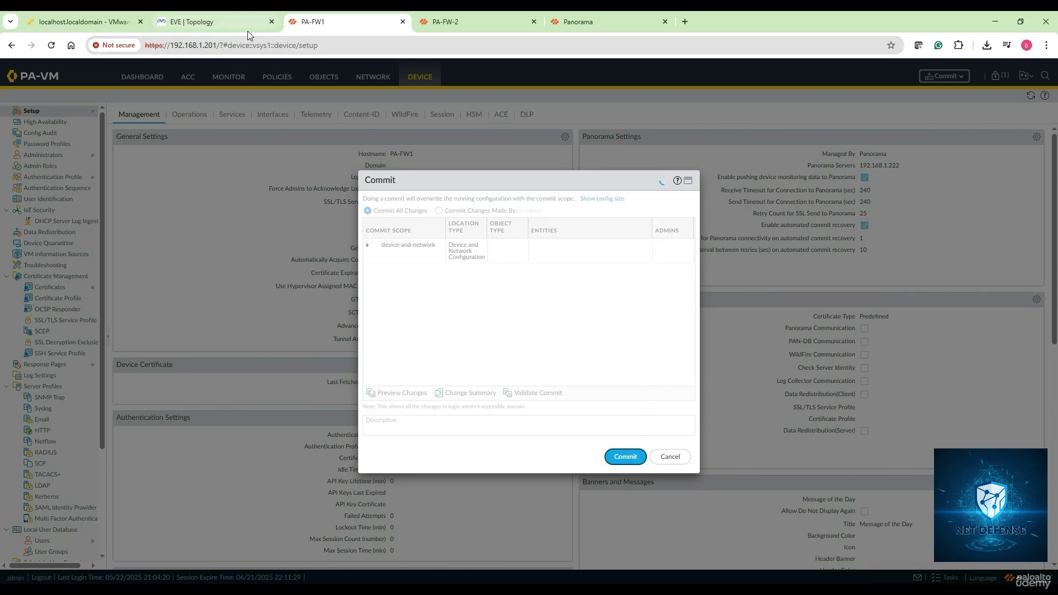
click(594, 26)
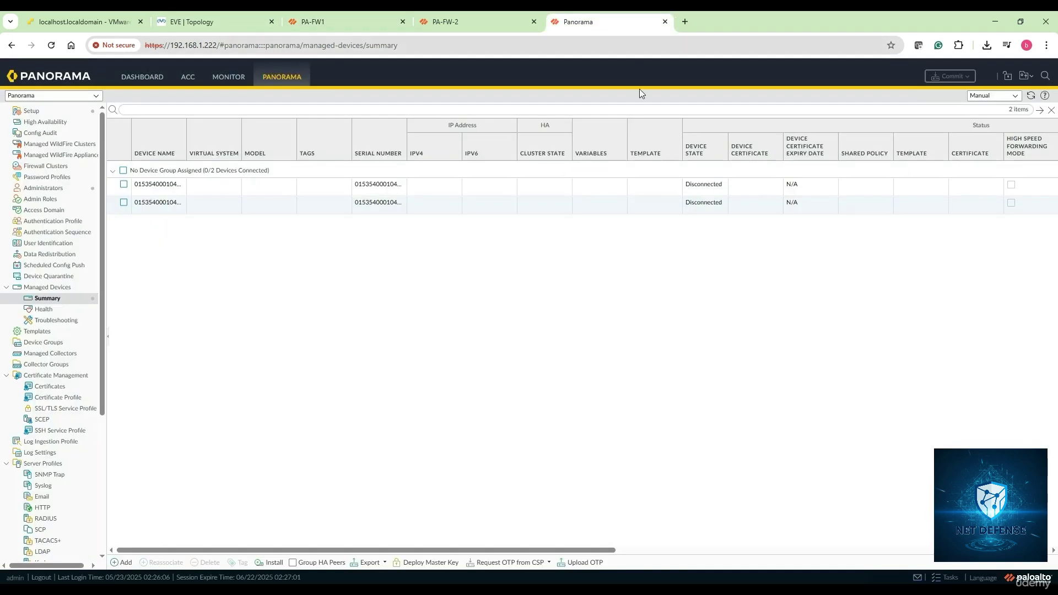
click(971, 78)
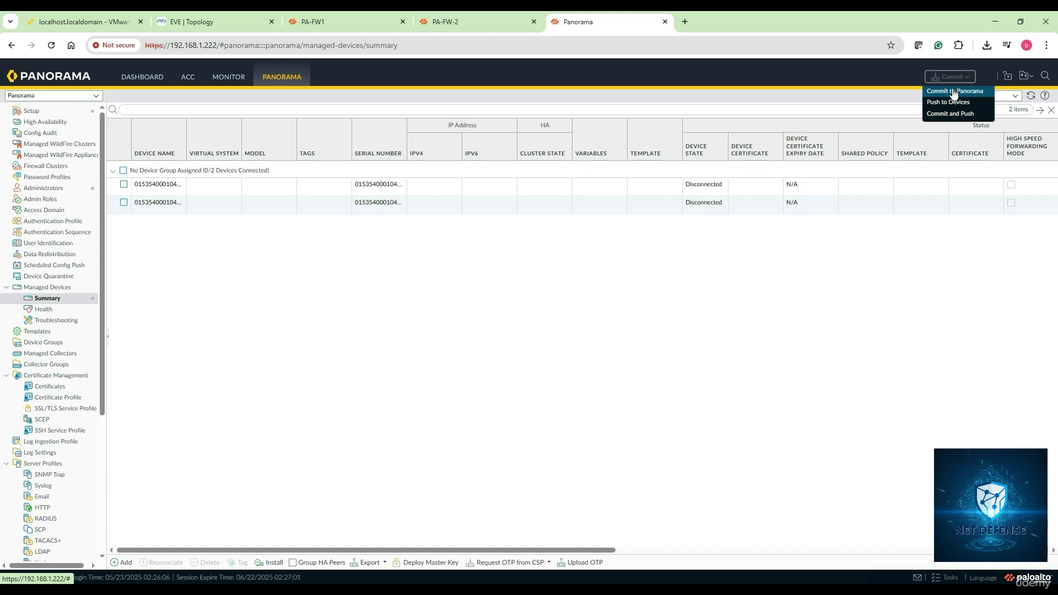
Step: Commit Panorama's configuration via Commit to Panorama
click(958, 91)
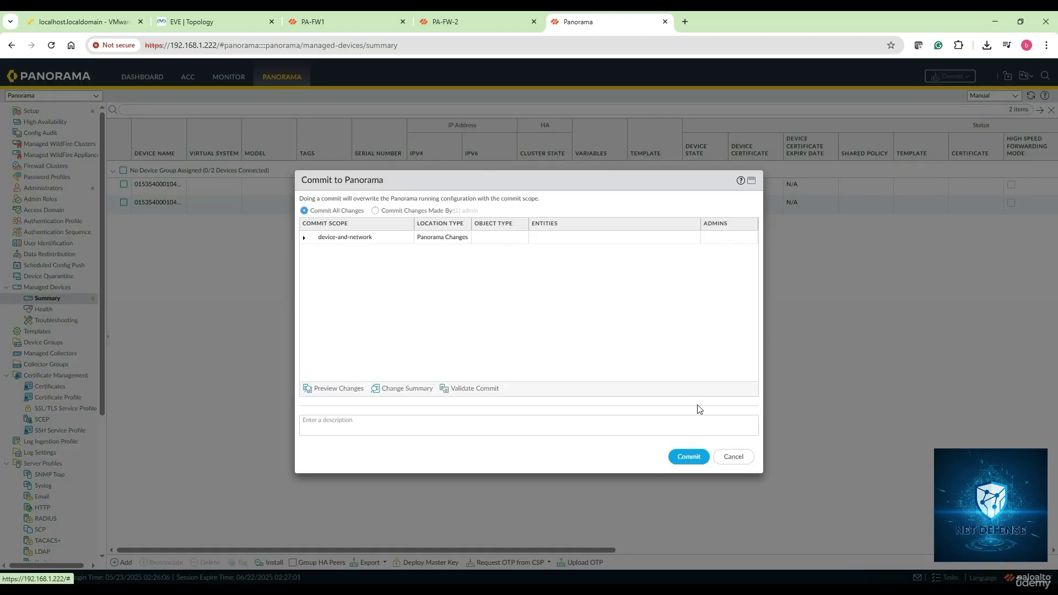
click(689, 457)
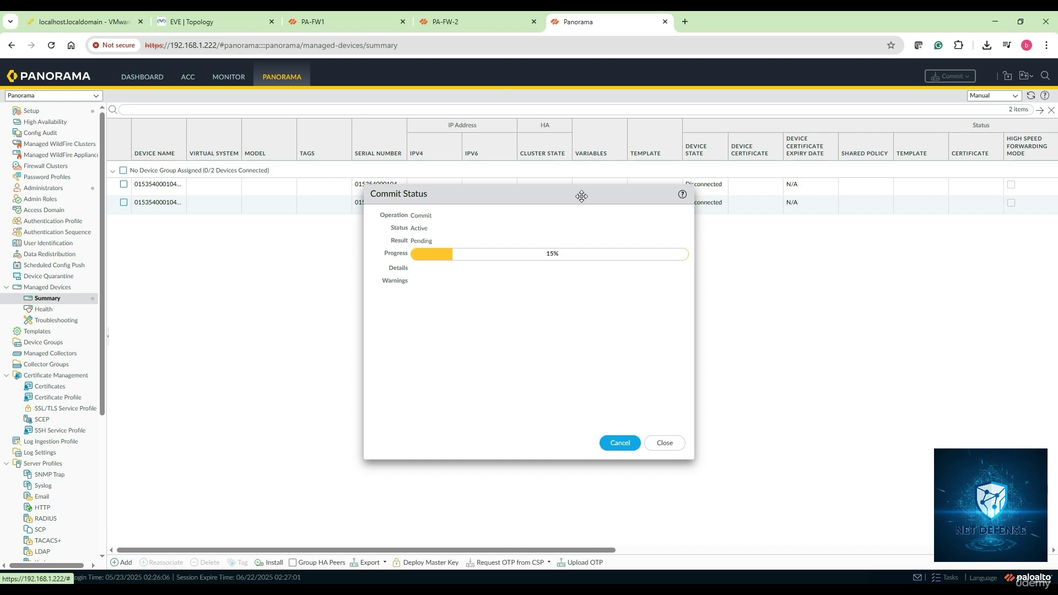
drag(581, 193, 503, 193)
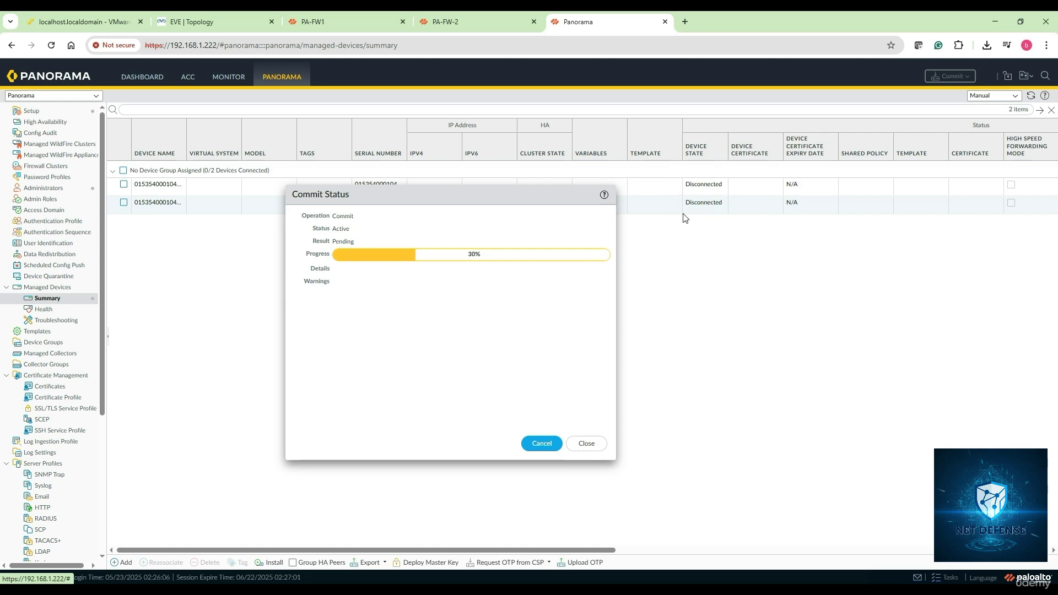
Step: Check the commit results on PA-FW1, PA-FW-2 and Panorama, and close each status dialog
click(381, 21)
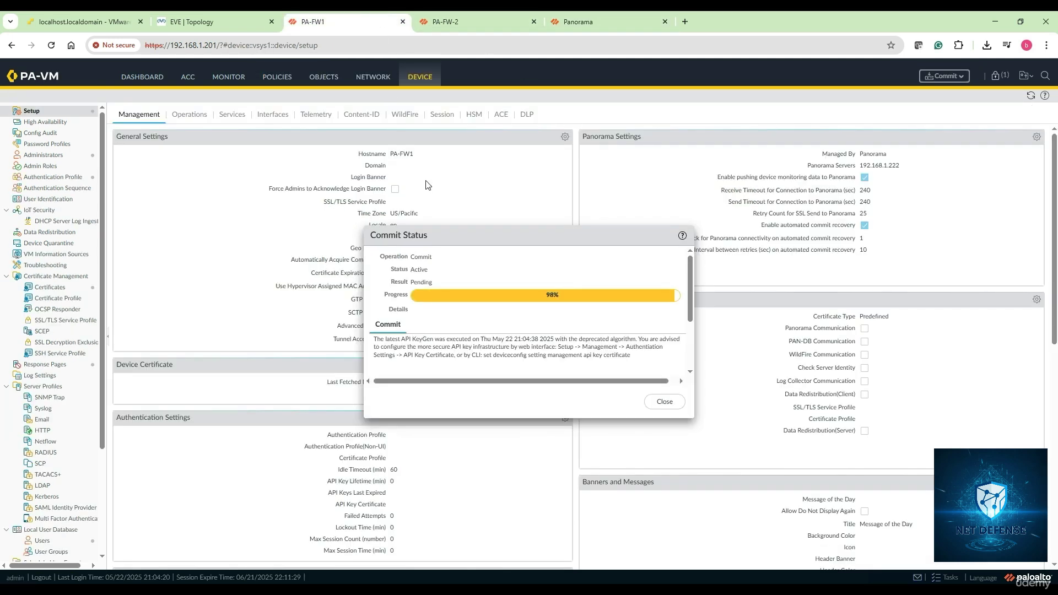
click(473, 37)
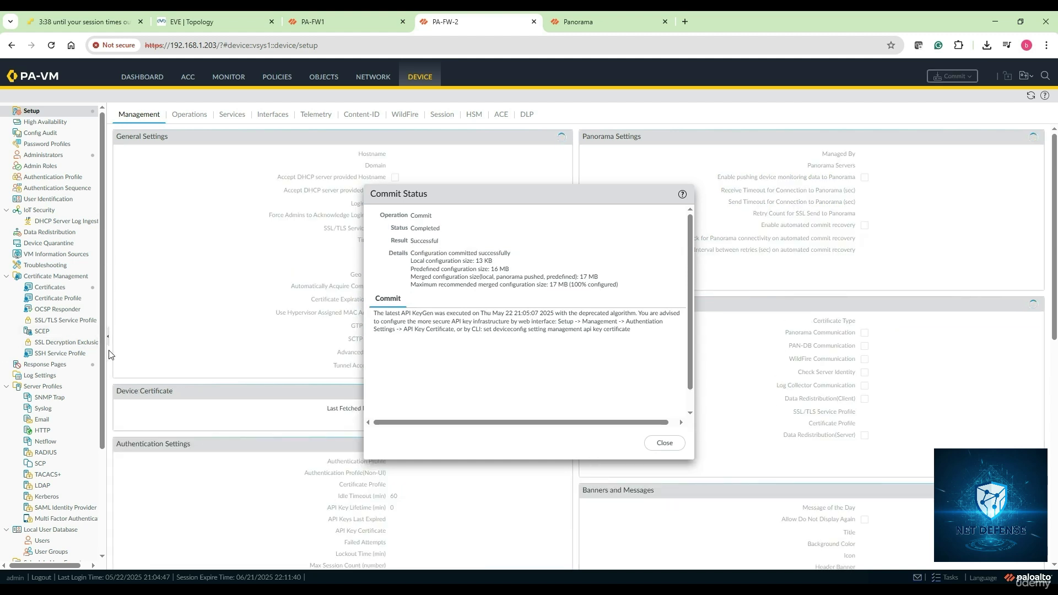
click(664, 444)
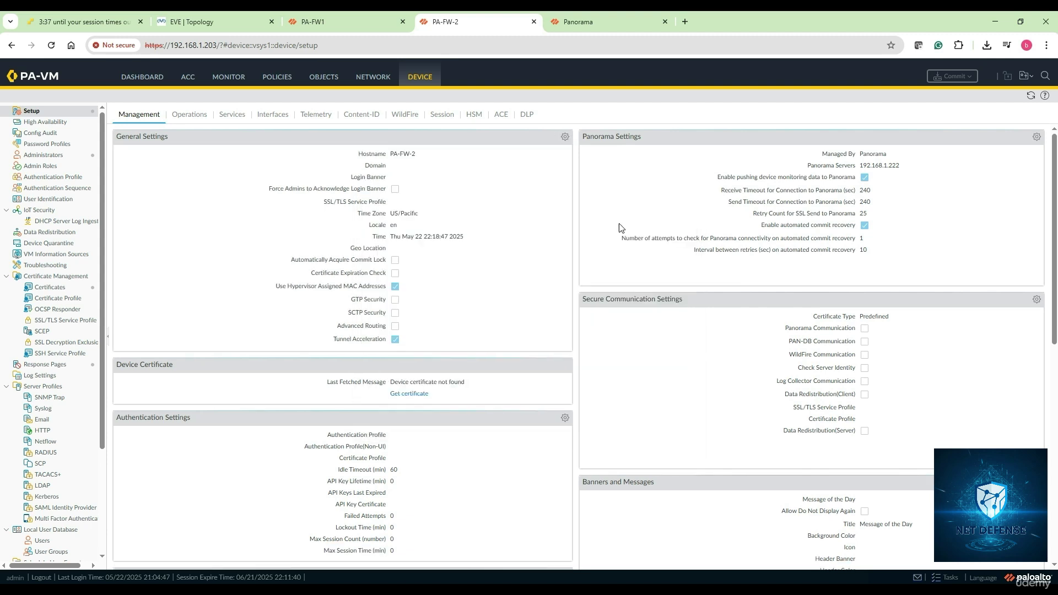
click(340, 21)
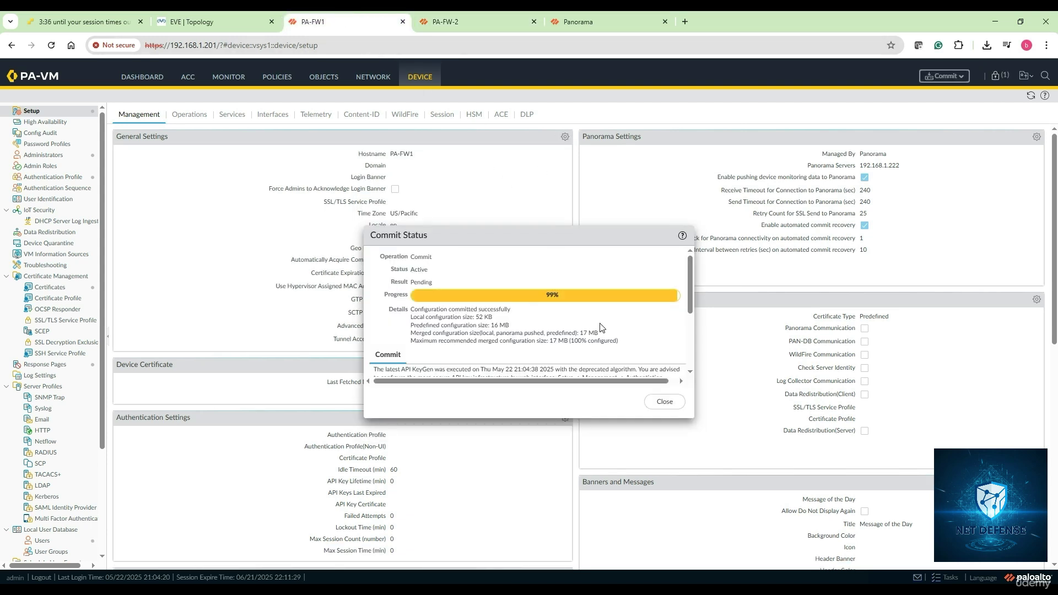
click(664, 402)
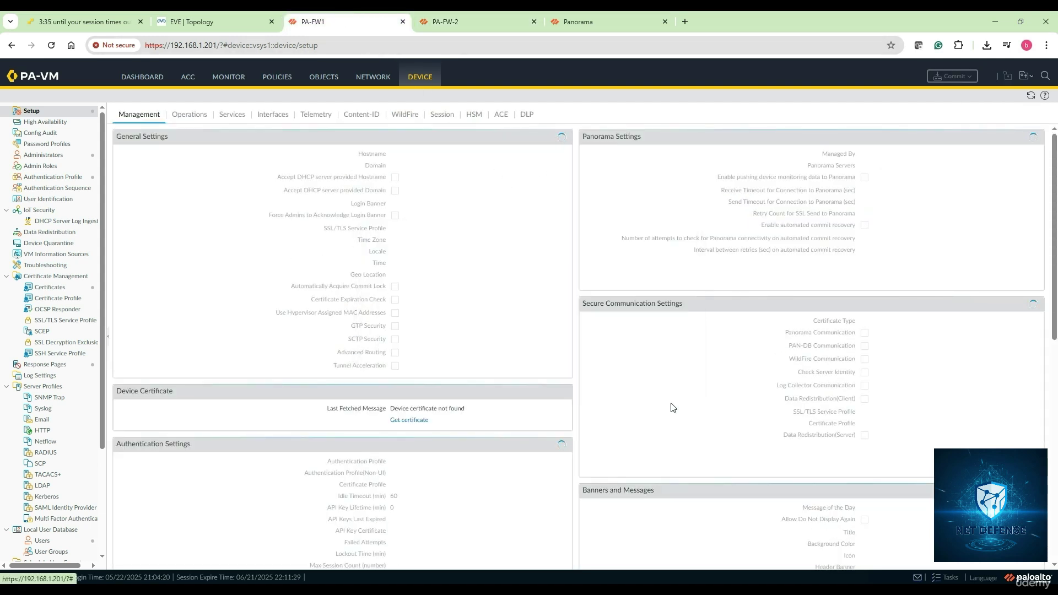
click(587, 26)
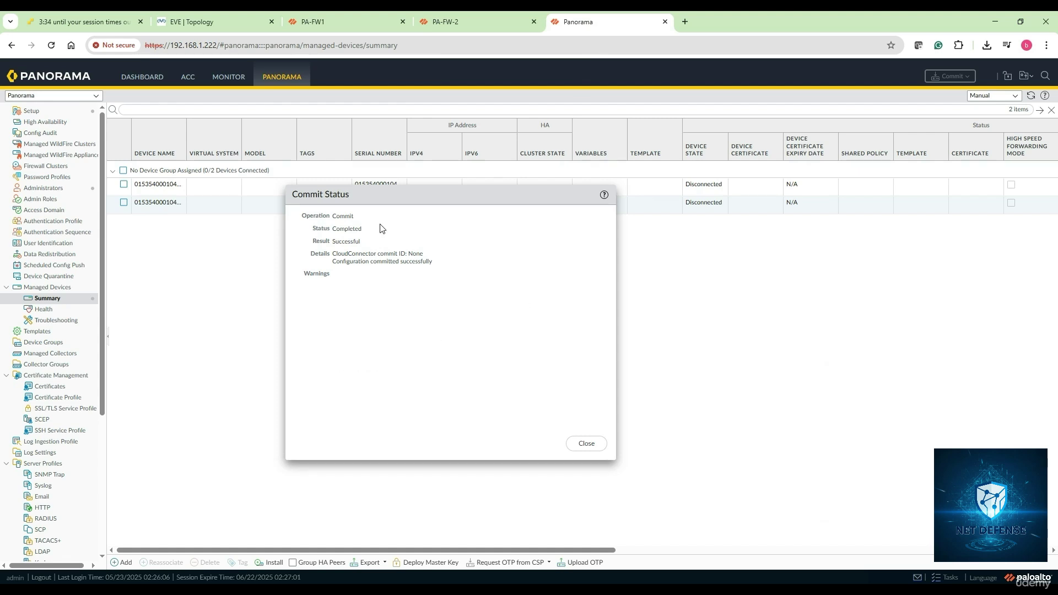
click(590, 444)
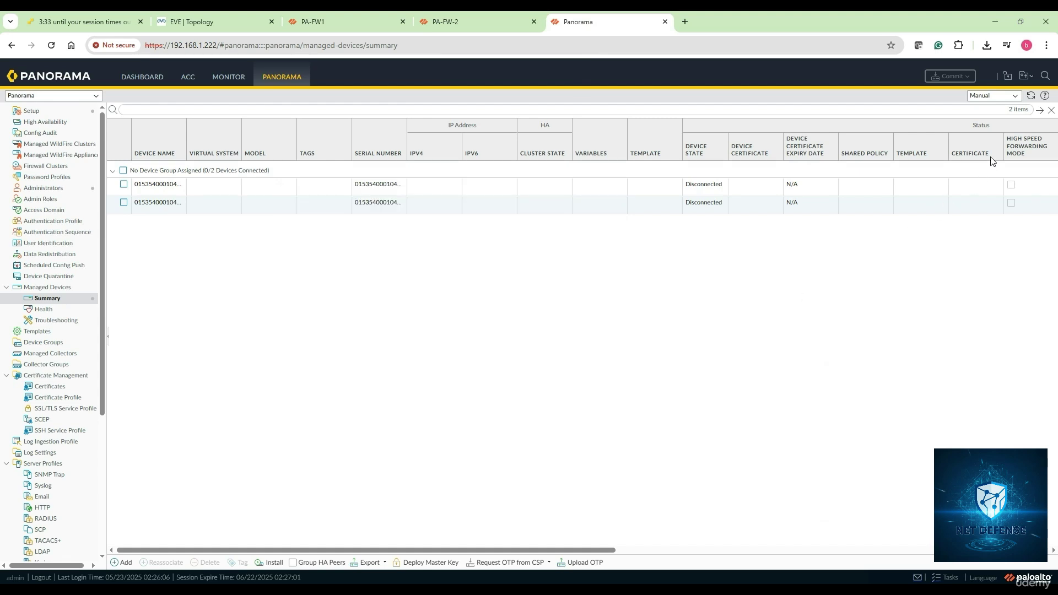
Step: Refresh the Managed Devices list several times; both firewalls still show Disconnected
click(1031, 96)
click(1031, 96)
click(1030, 96)
click(1031, 97)
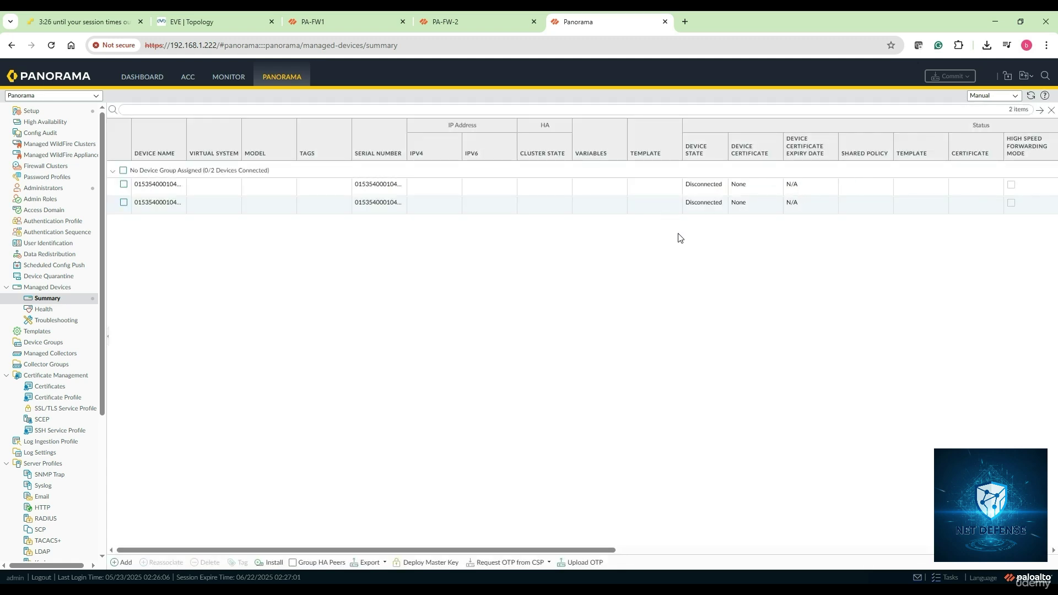